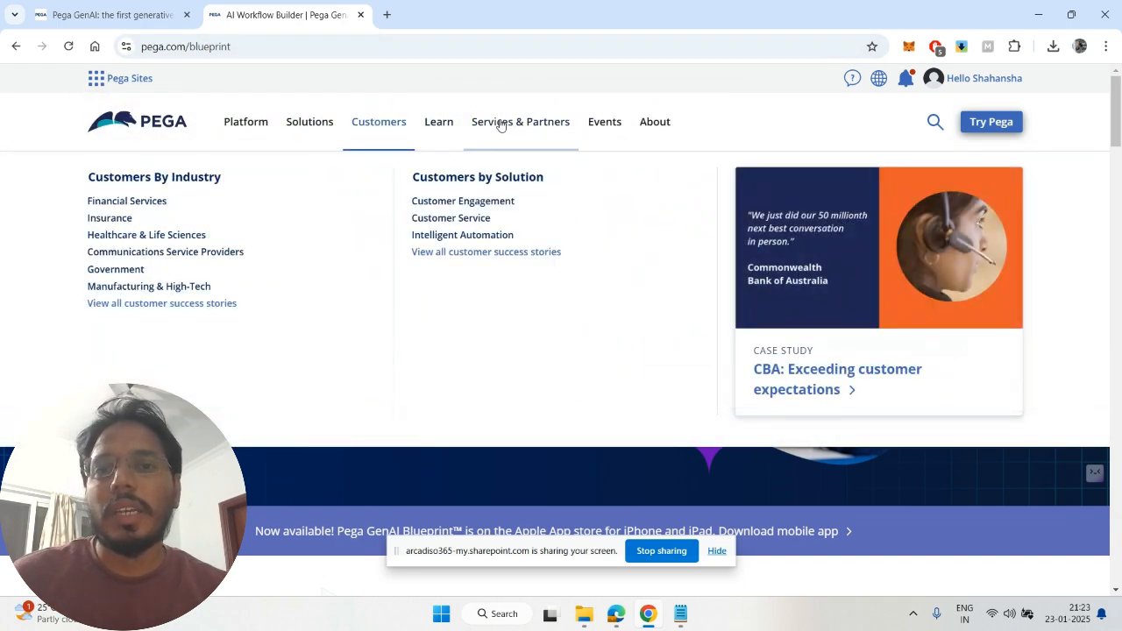
# - Open the Pega GenAI Blueprint page and start creating a new blueprint from the Blueprint dashboard
pyautogui.moveTo(508, 126)
pyautogui.moveTo(312, 121)
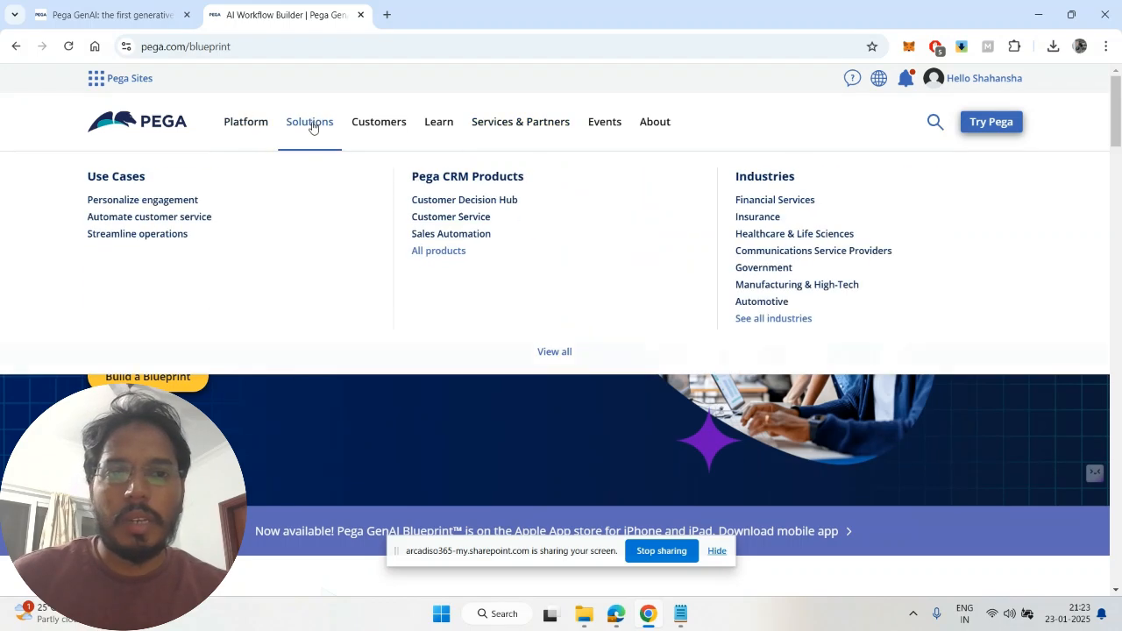
pyautogui.moveTo(436, 125)
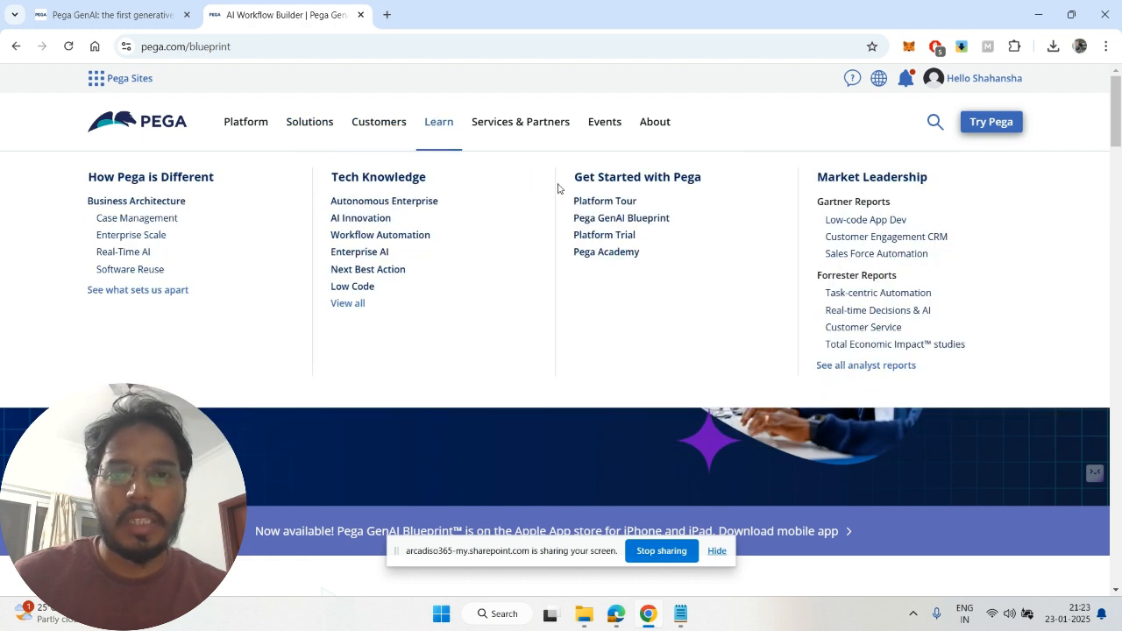
pyautogui.click(604, 226)
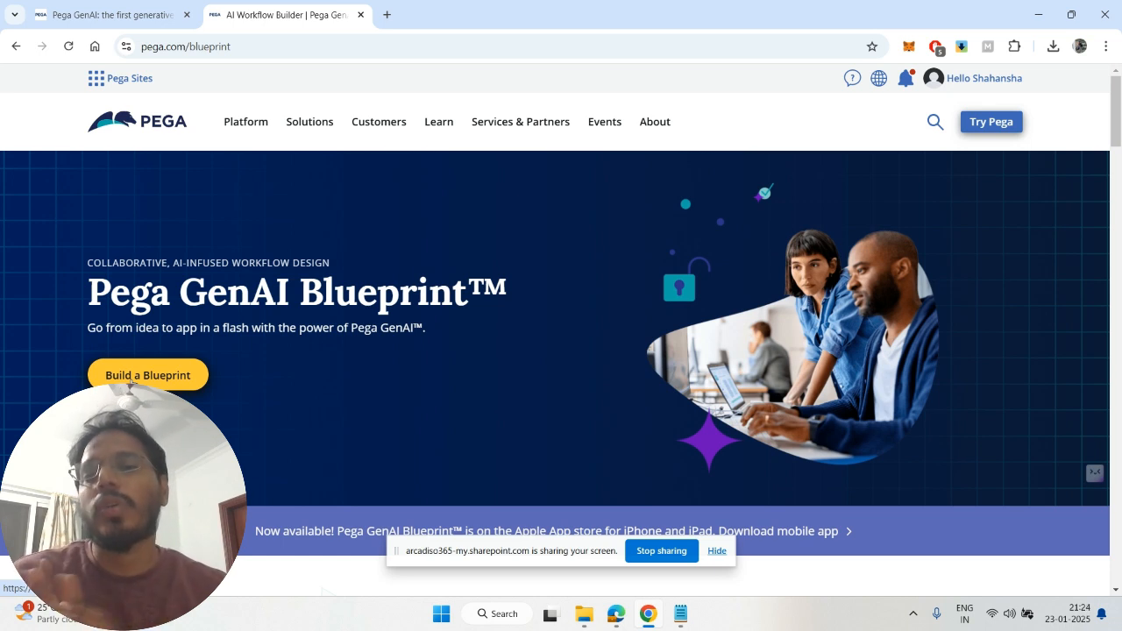
pyautogui.click(132, 377)
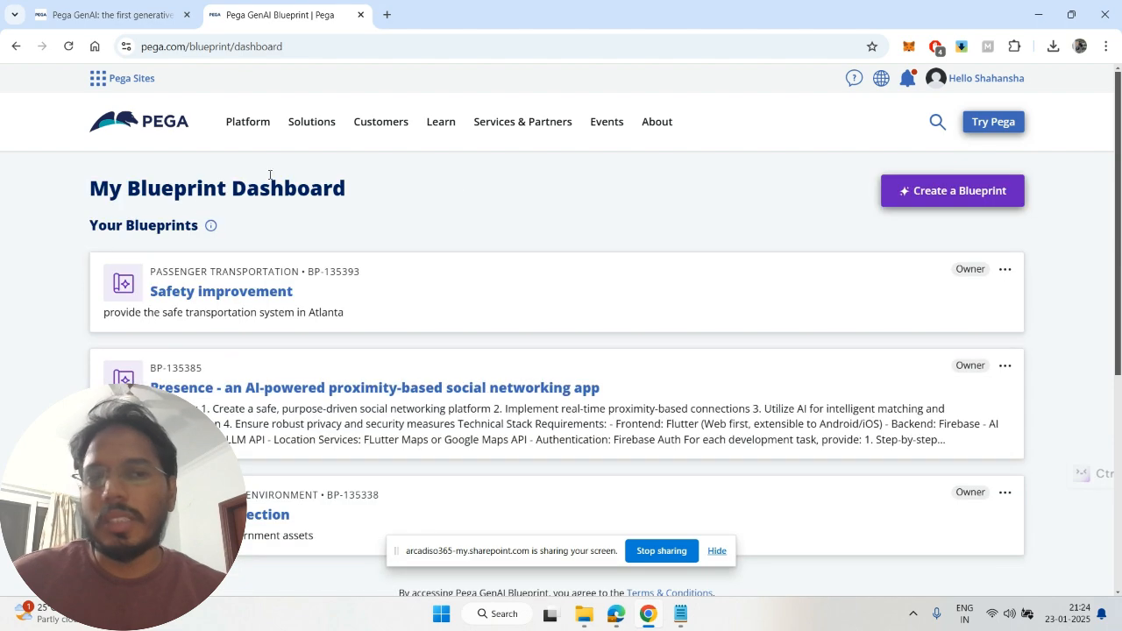
pyautogui.click(912, 200)
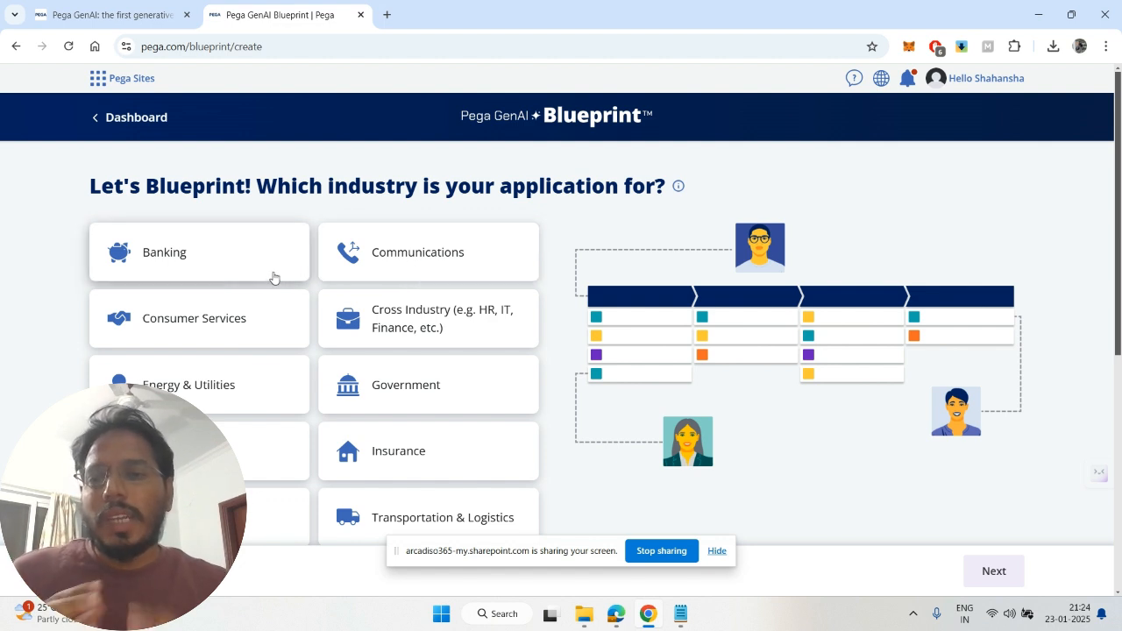
# - Choose Insurance as the application's industry and Other as its sub-industry
pyautogui.scroll(-1, 274, 279)
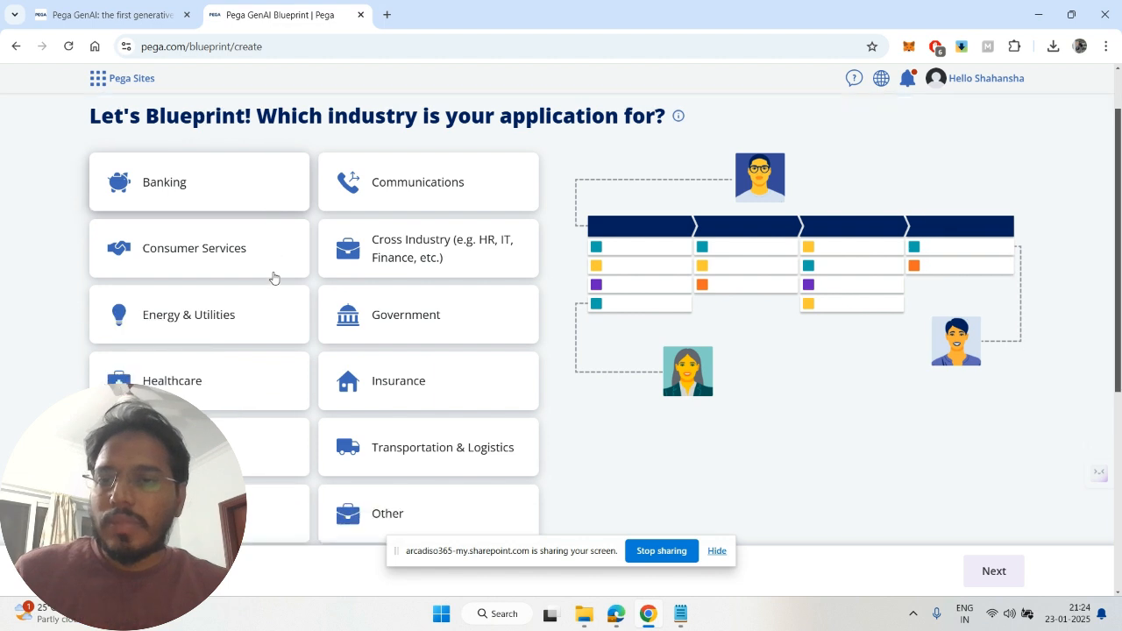
pyautogui.scroll(1, 274, 278)
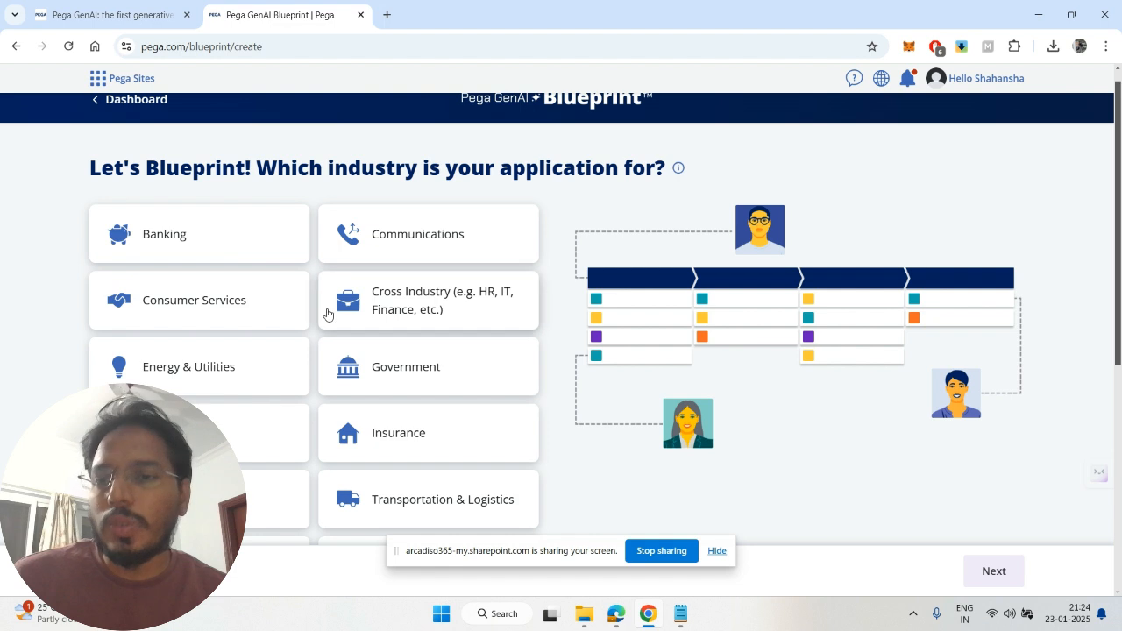
pyautogui.scroll(-1, 394, 357)
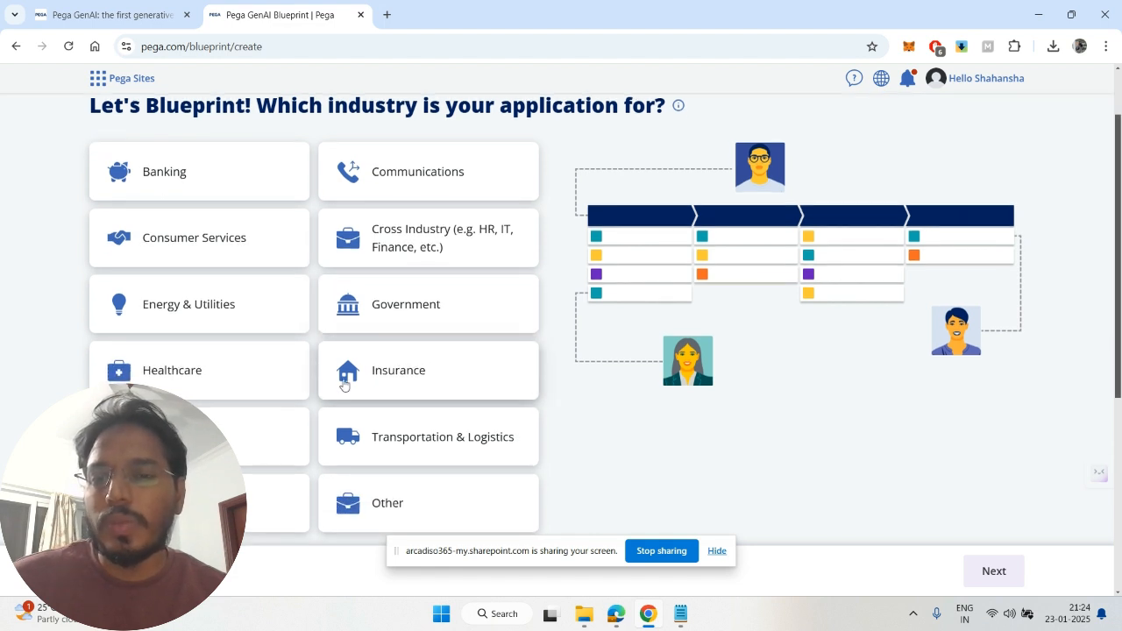
pyautogui.click(400, 375)
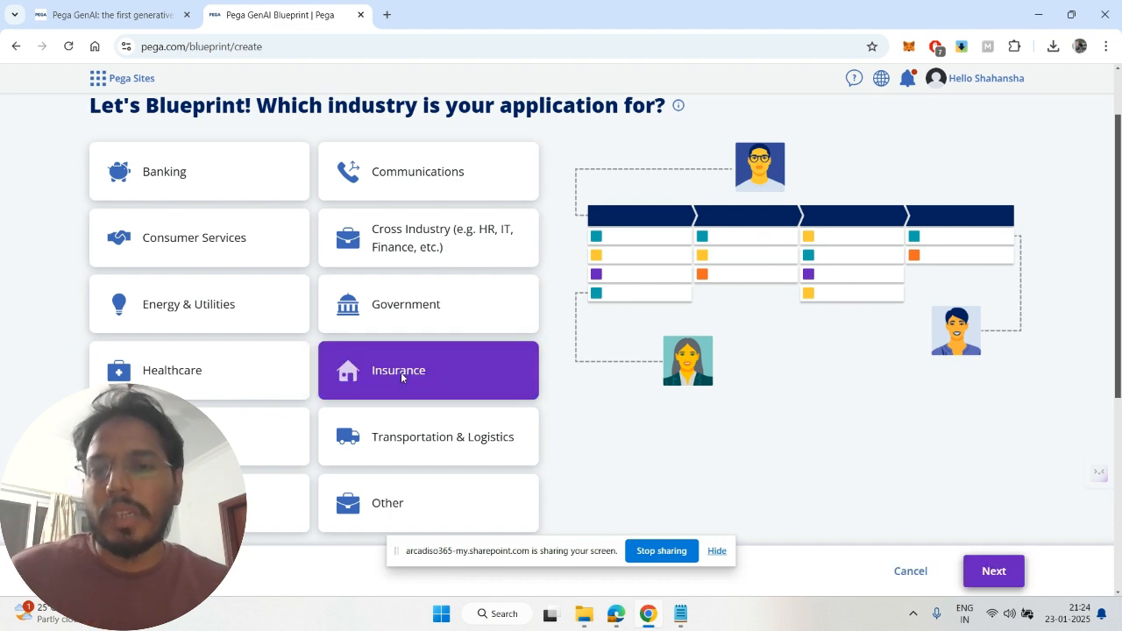
pyautogui.click(996, 571)
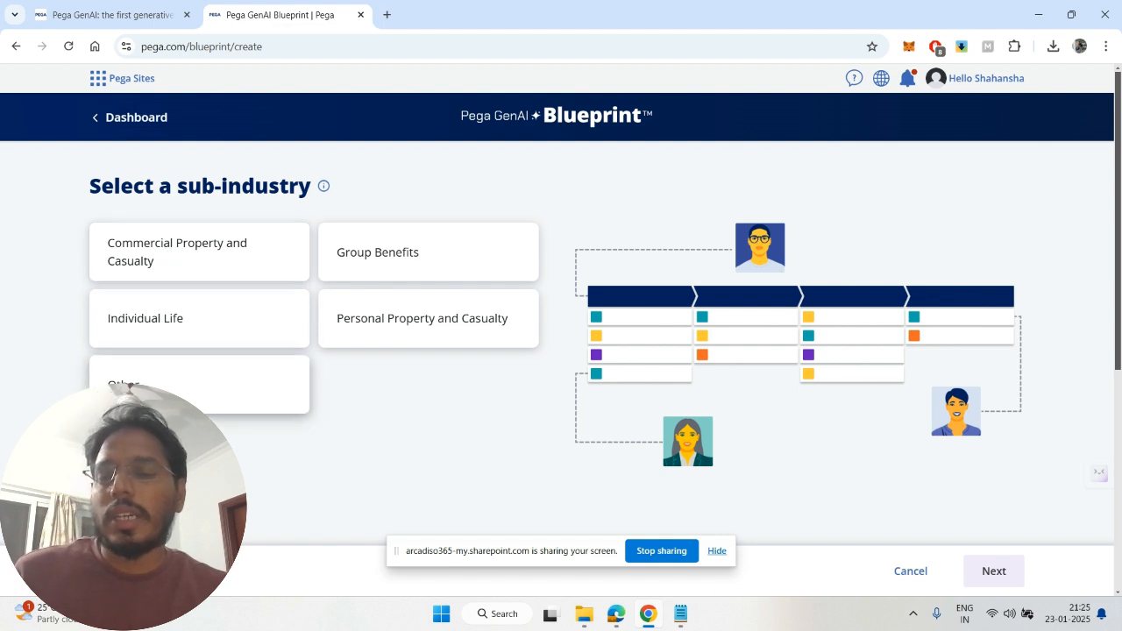
pyautogui.click(199, 385)
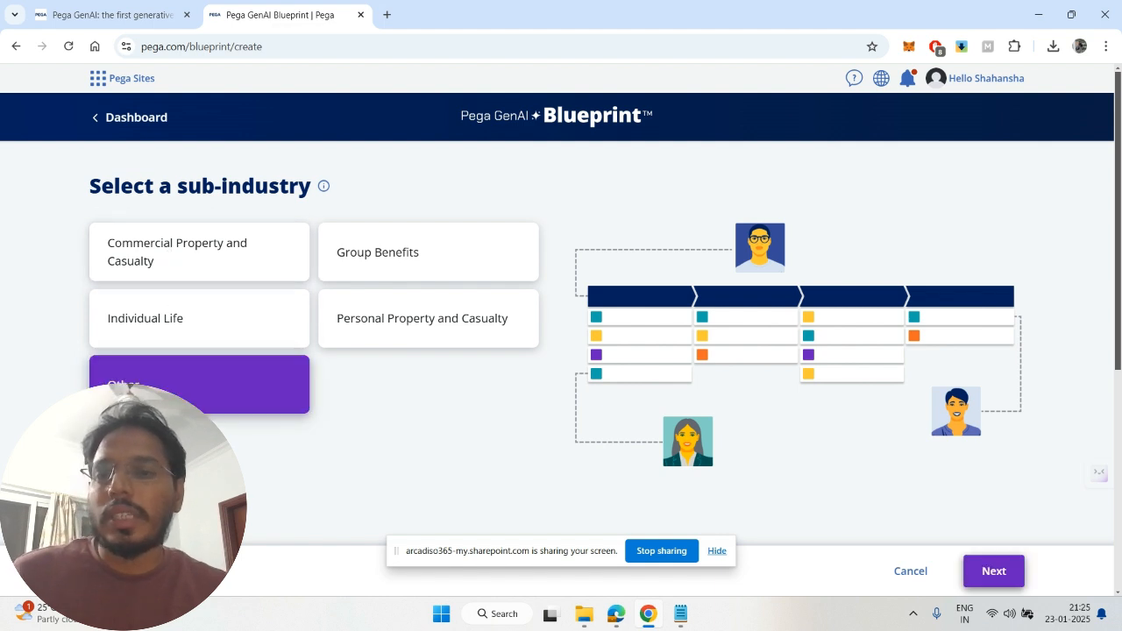
pyautogui.click(999, 575)
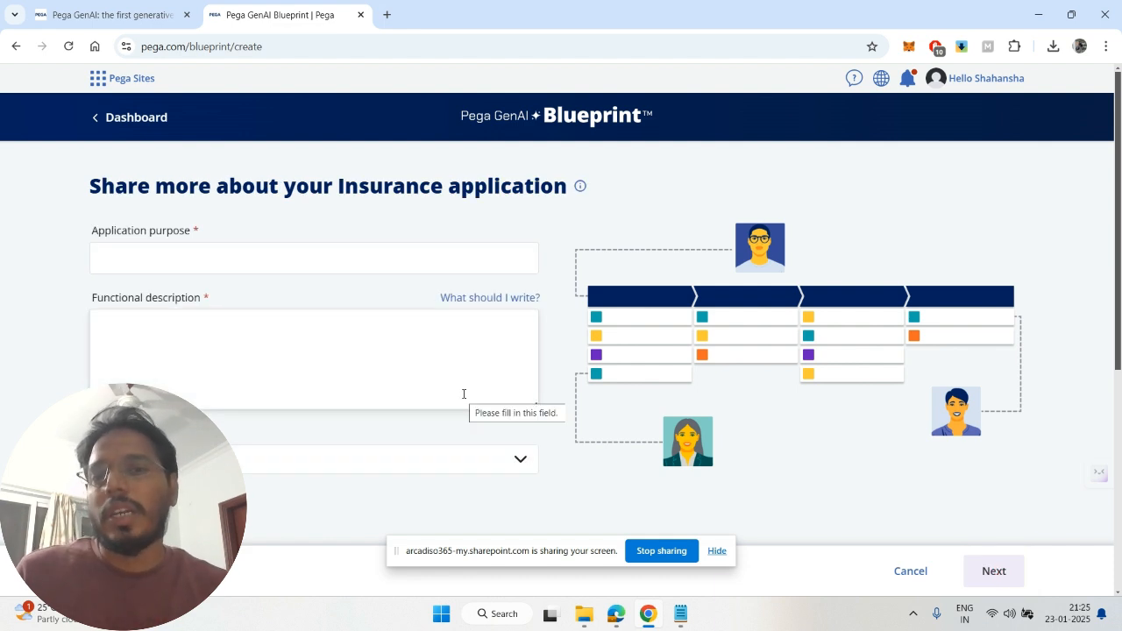
# - Enter "Policy management system" as the application purpose
pyautogui.click(301, 256)
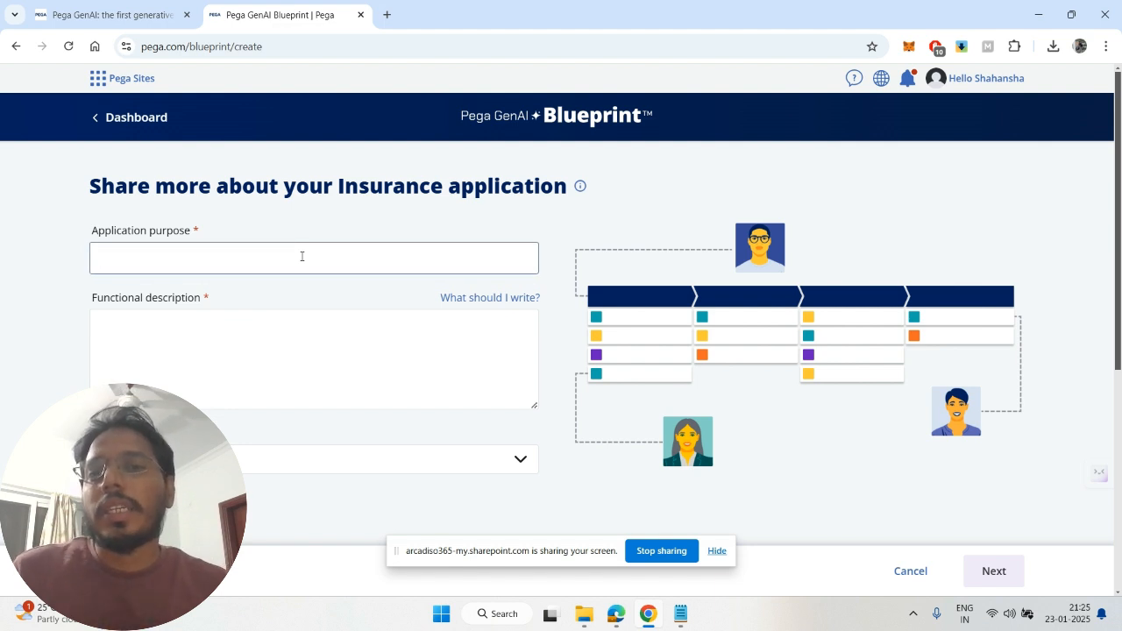
pyautogui.write('Pil')
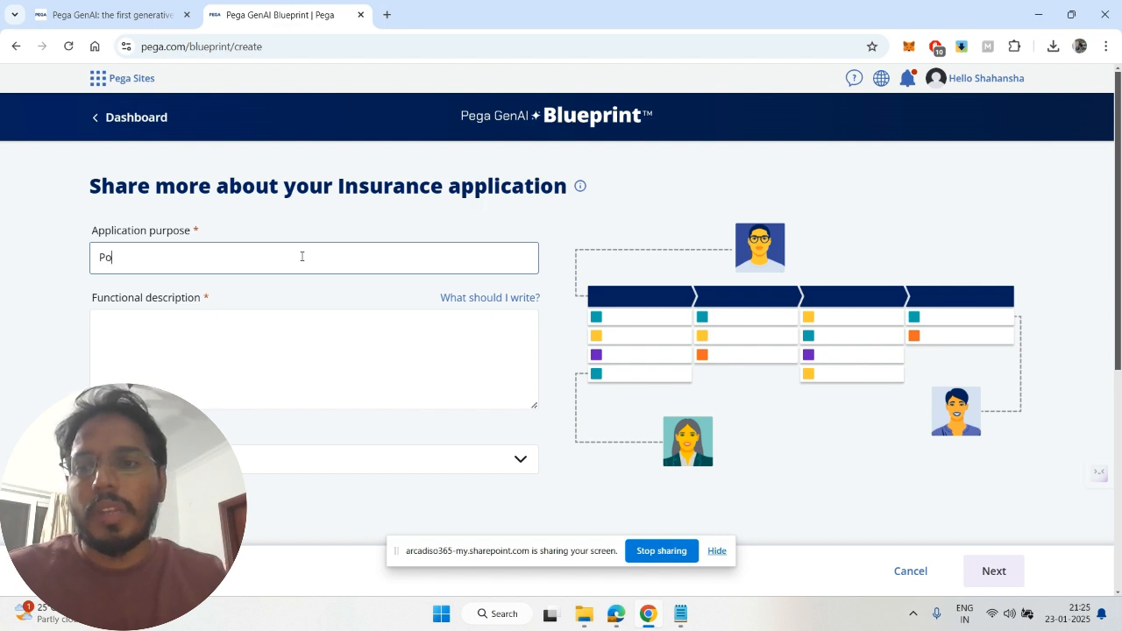
pyautogui.write('icy manag')
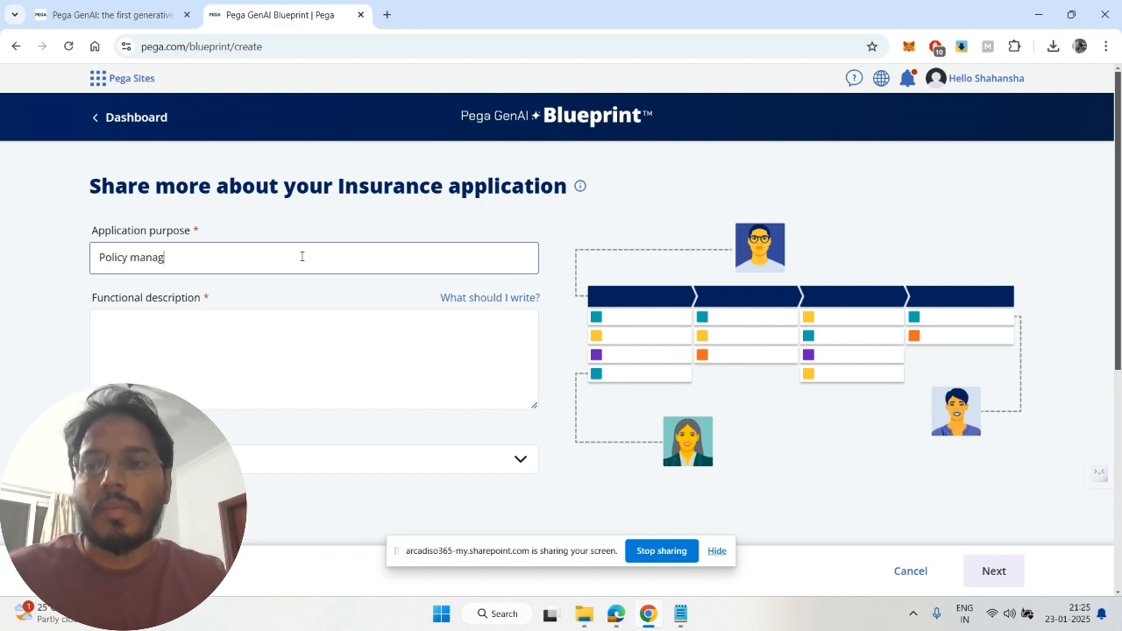
pyautogui.write('ement system')
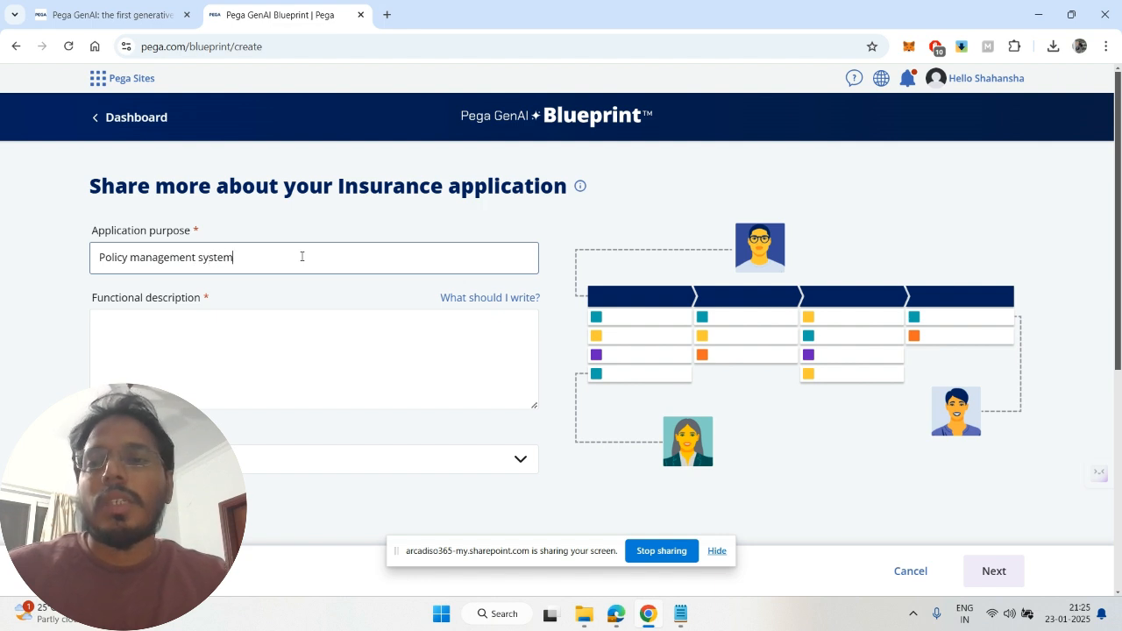
# - Enter the functional description "All the functions of policy from inquiry to issue, refund, claim and deactions." and build the blueprint
pyautogui.click(267, 348)
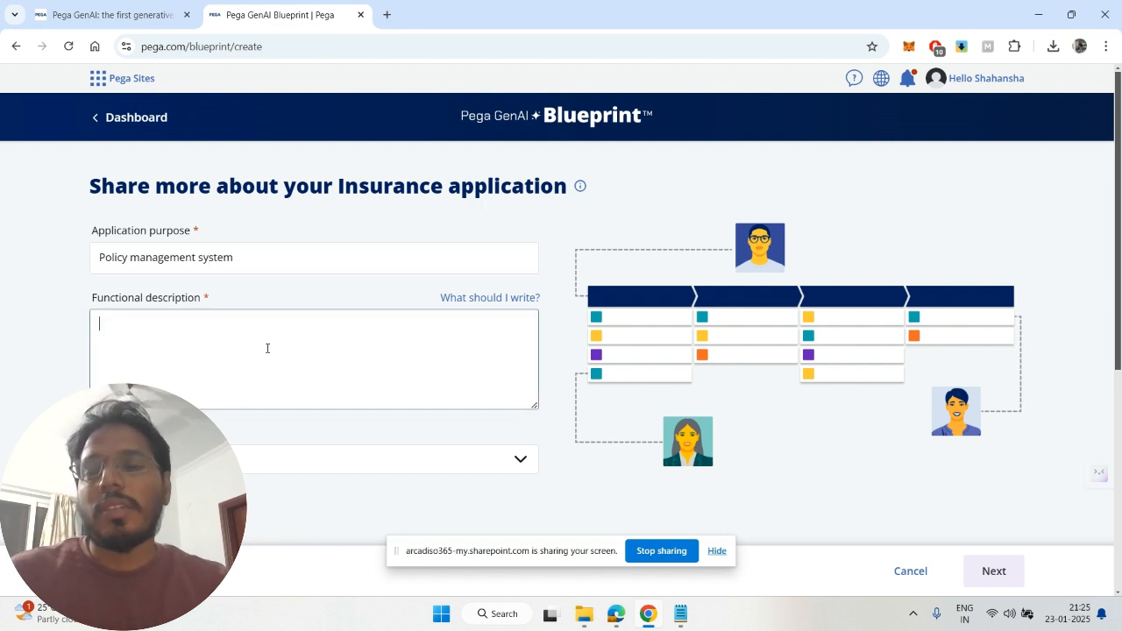
pyautogui.write('All the functions of policy from')
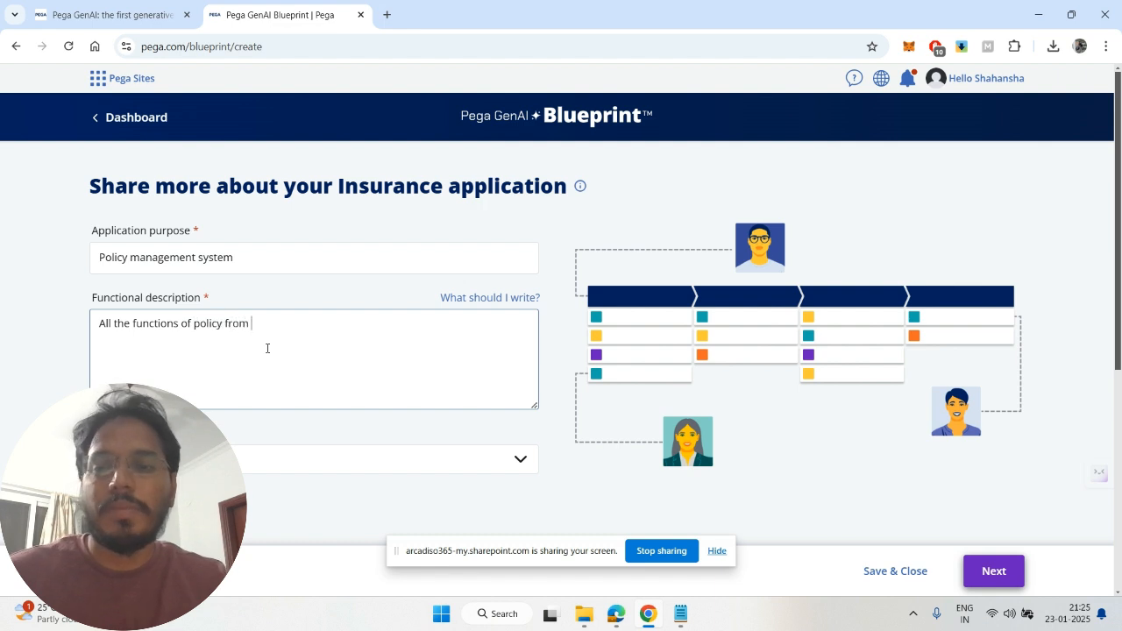
pyautogui.write('inqu')
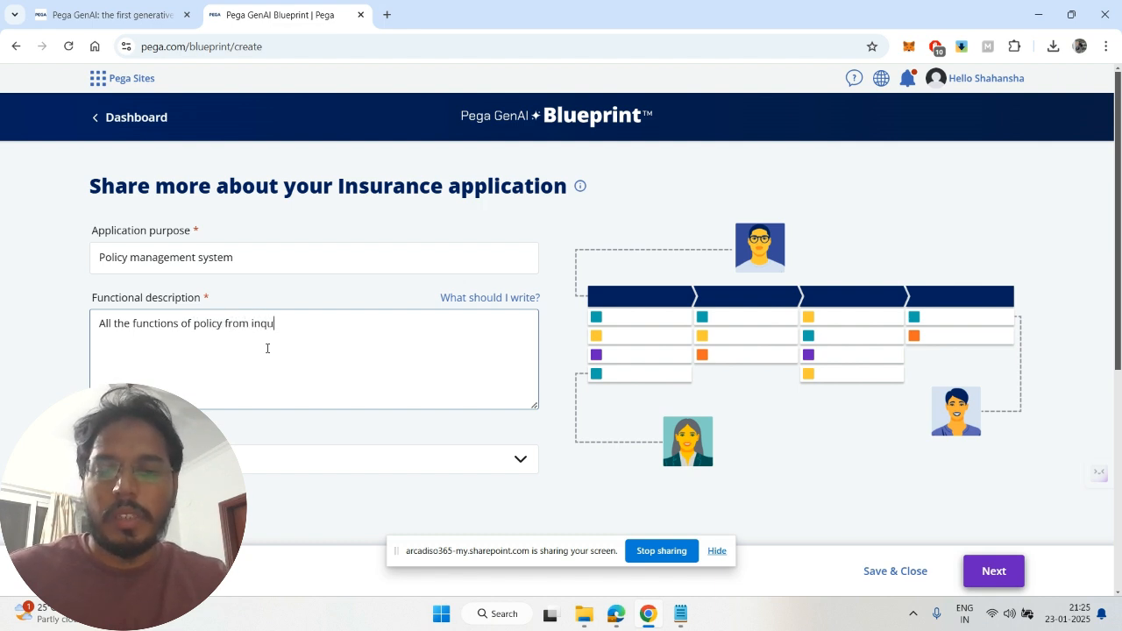
pyautogui.write('iry to')
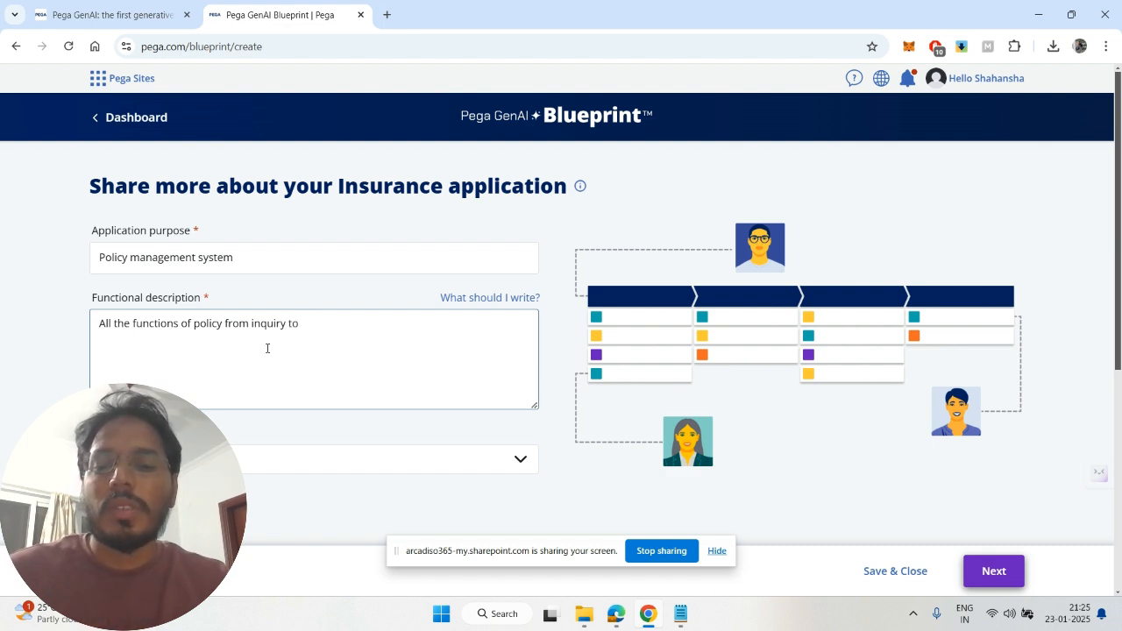
pyautogui.write(' iss')
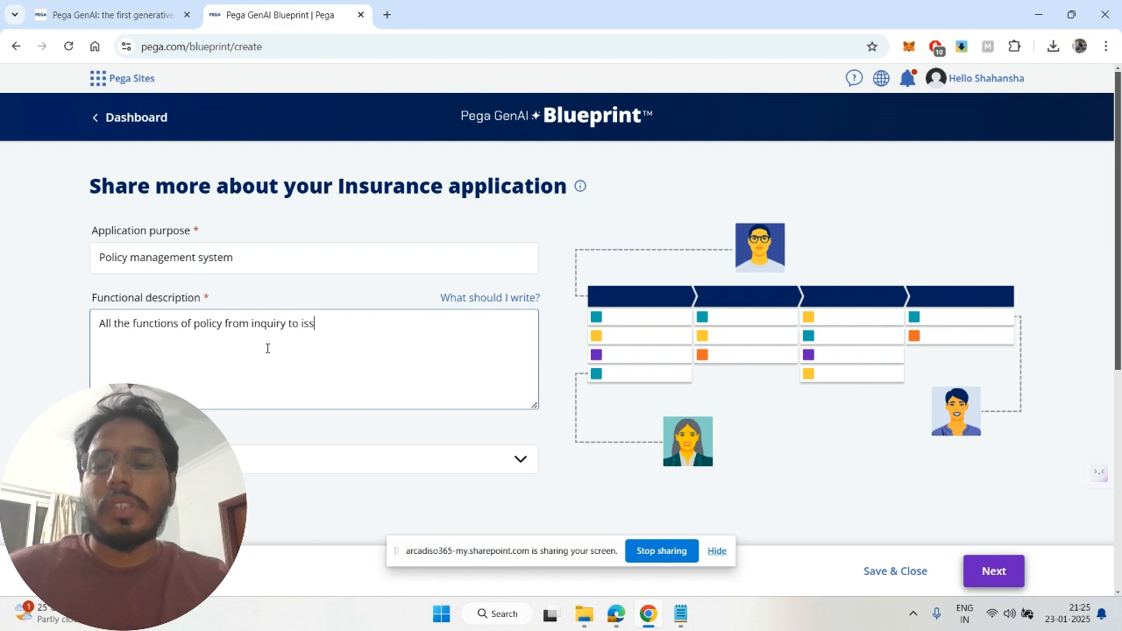
pyautogui.write('ue, ref')
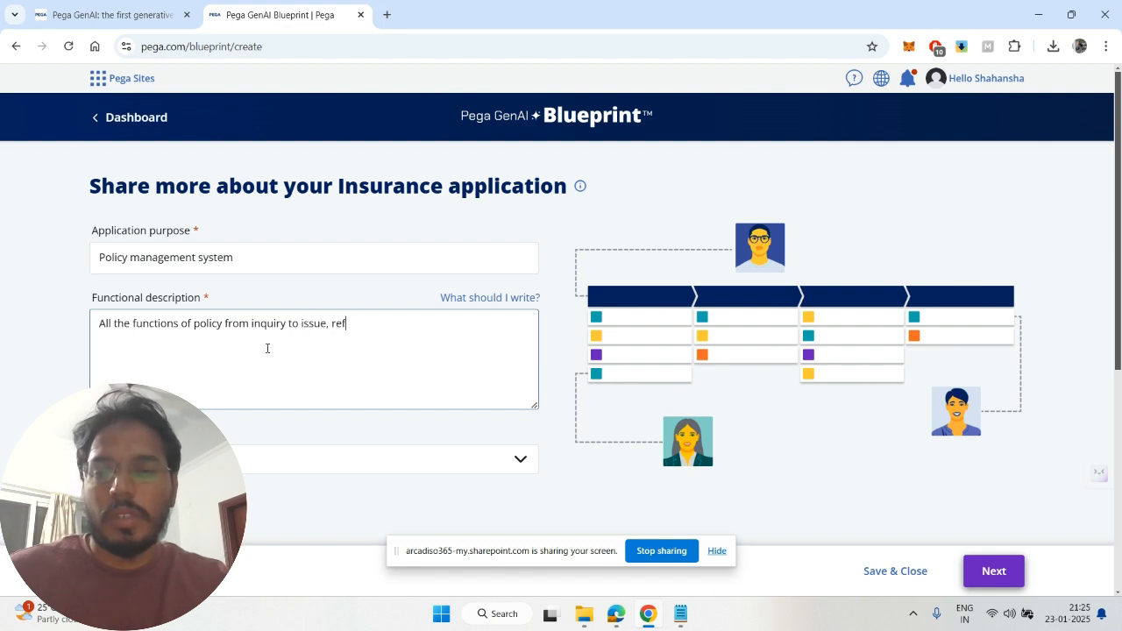
pyautogui.write('und, cl')
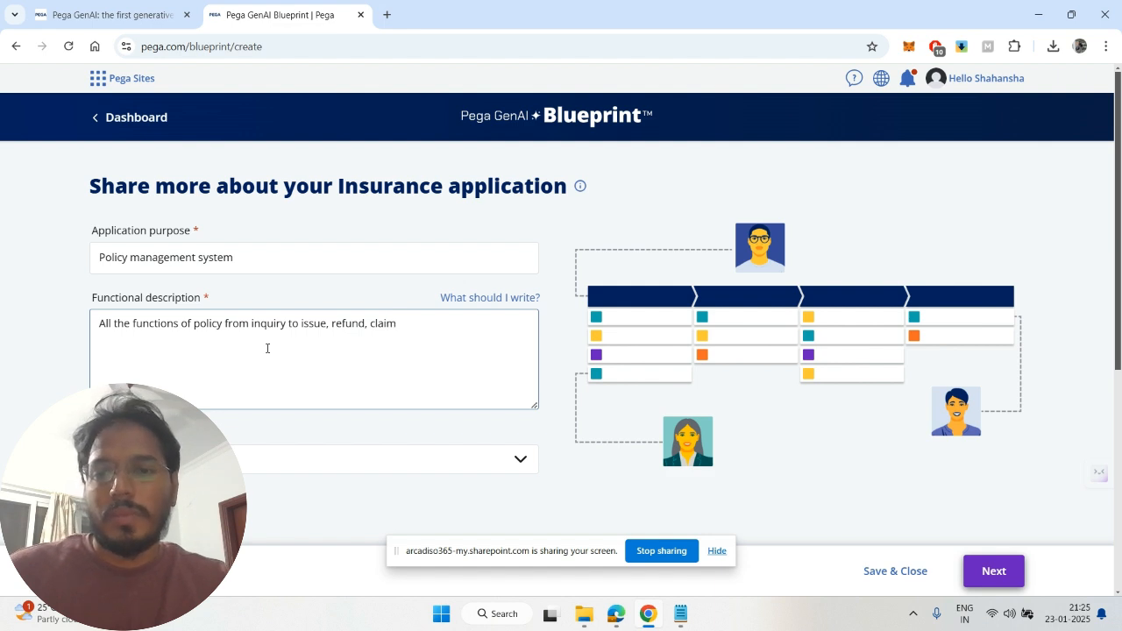
pyautogui.write('aim')
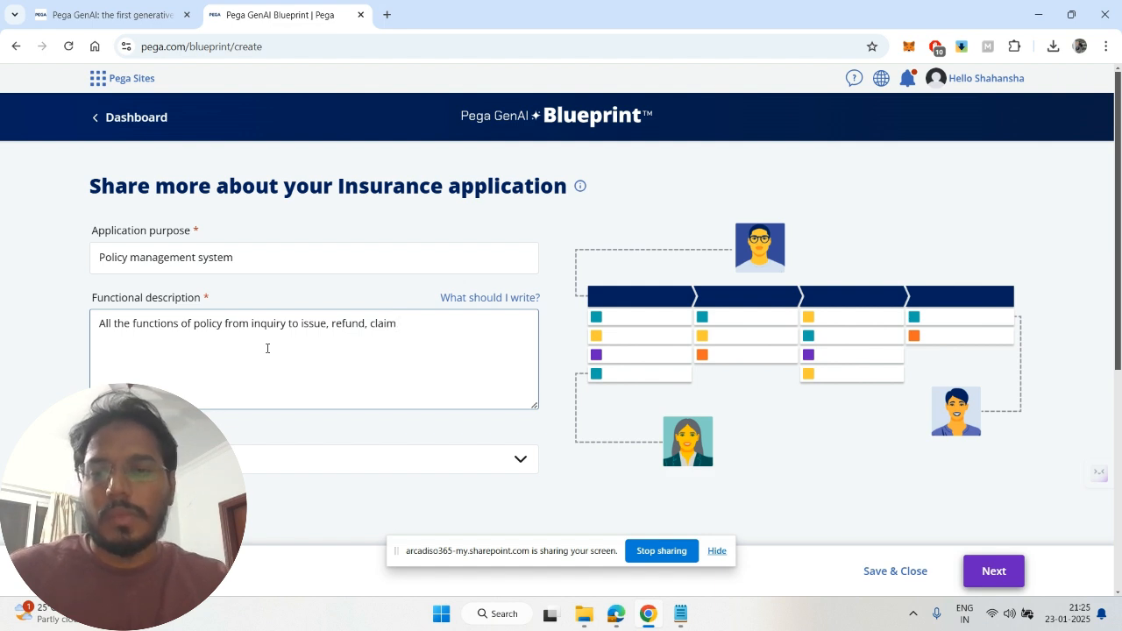
pyautogui.write(' and de')
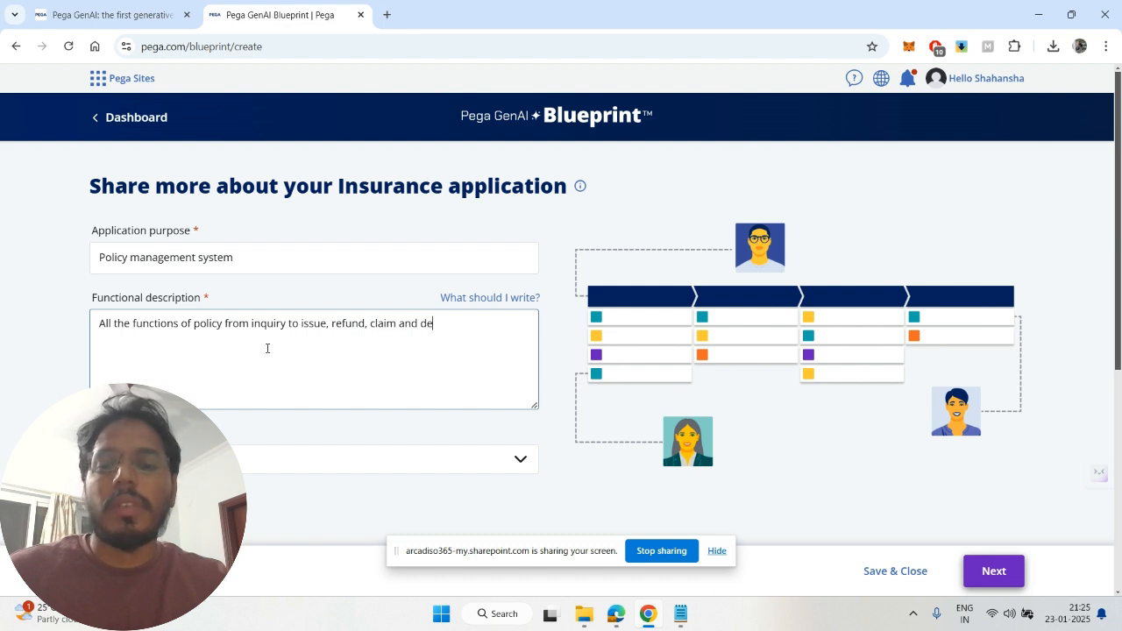
pyautogui.write('actions.')
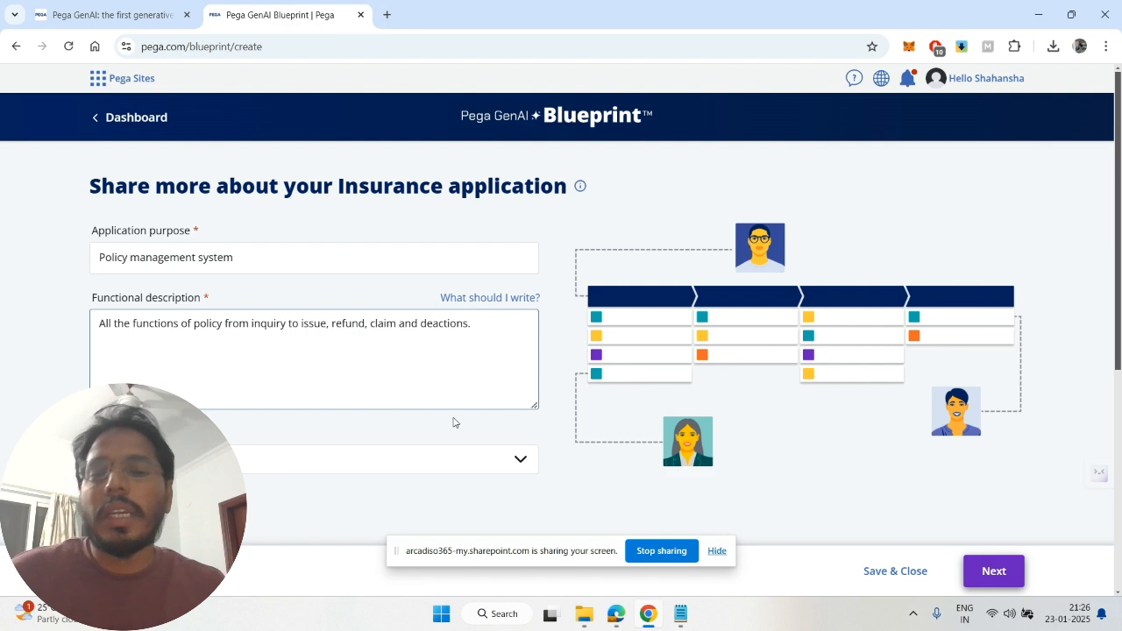
pyautogui.click(990, 570)
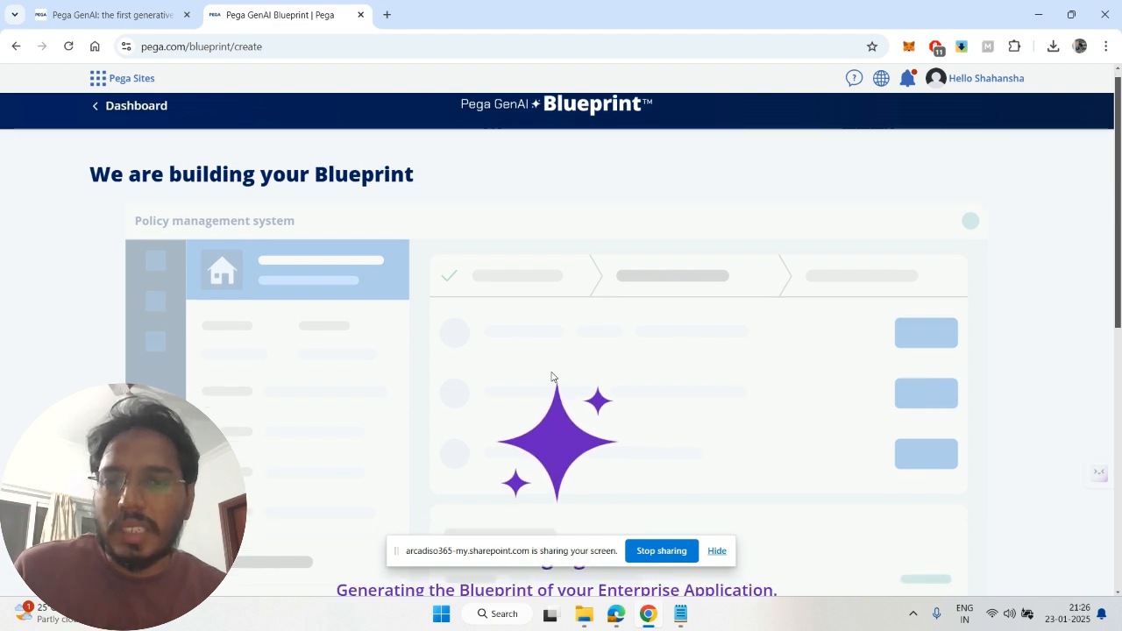
pyautogui.scroll(-2, 551, 377)
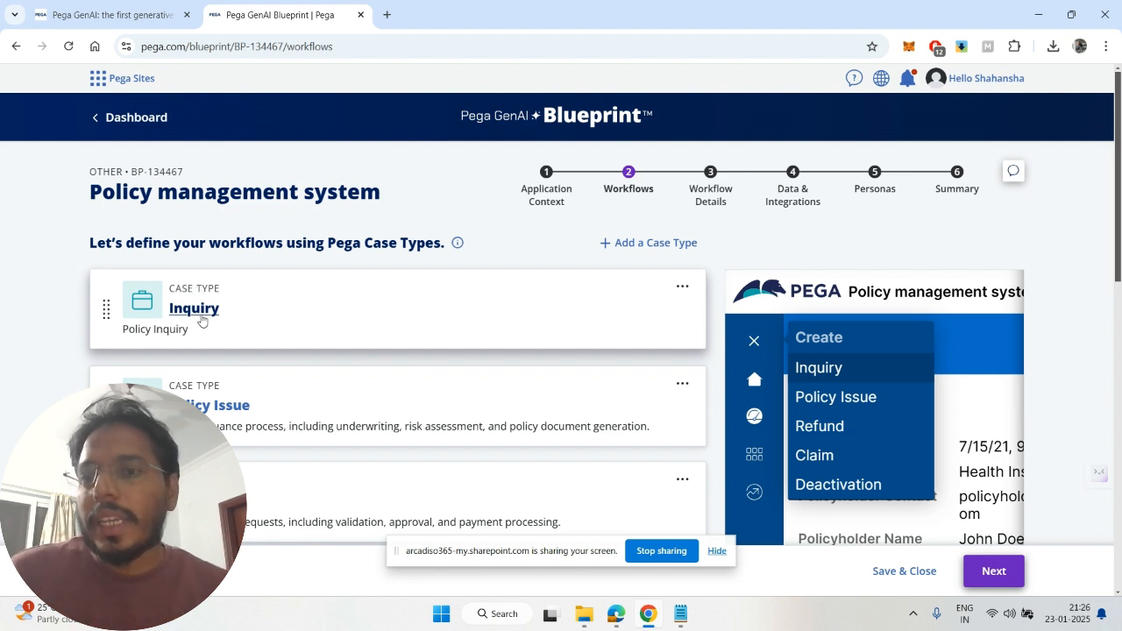
# - Generate more case types for the Policy management system's workflows and review the extended list
pyautogui.scroll(-1, 298, 321)
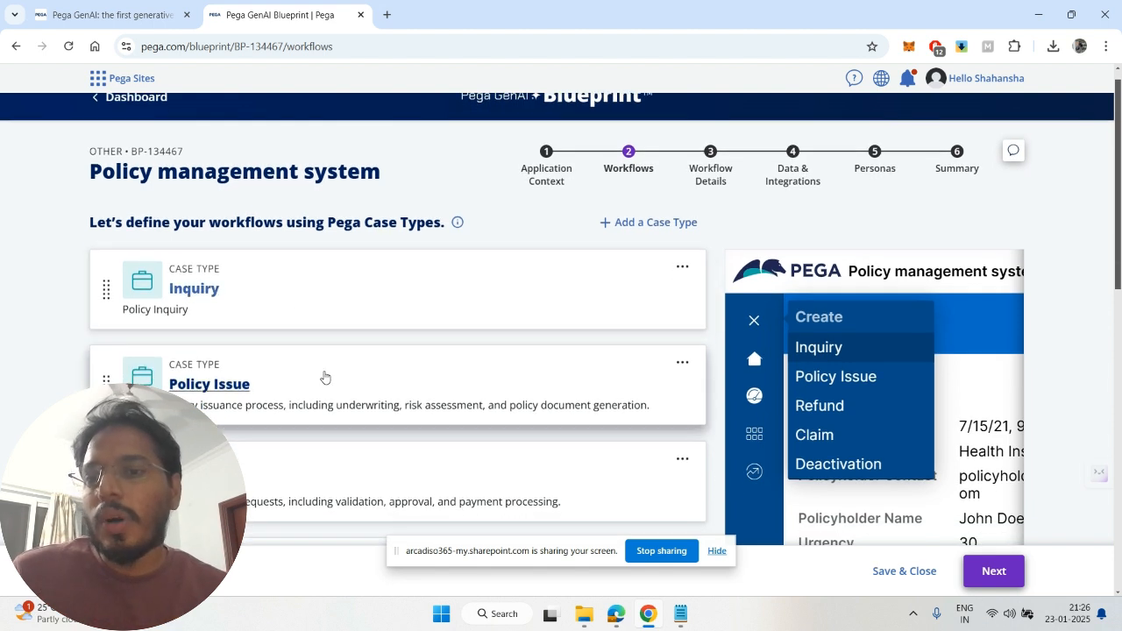
pyautogui.scroll(-1, 324, 376)
pyautogui.scroll(-1, 328, 389)
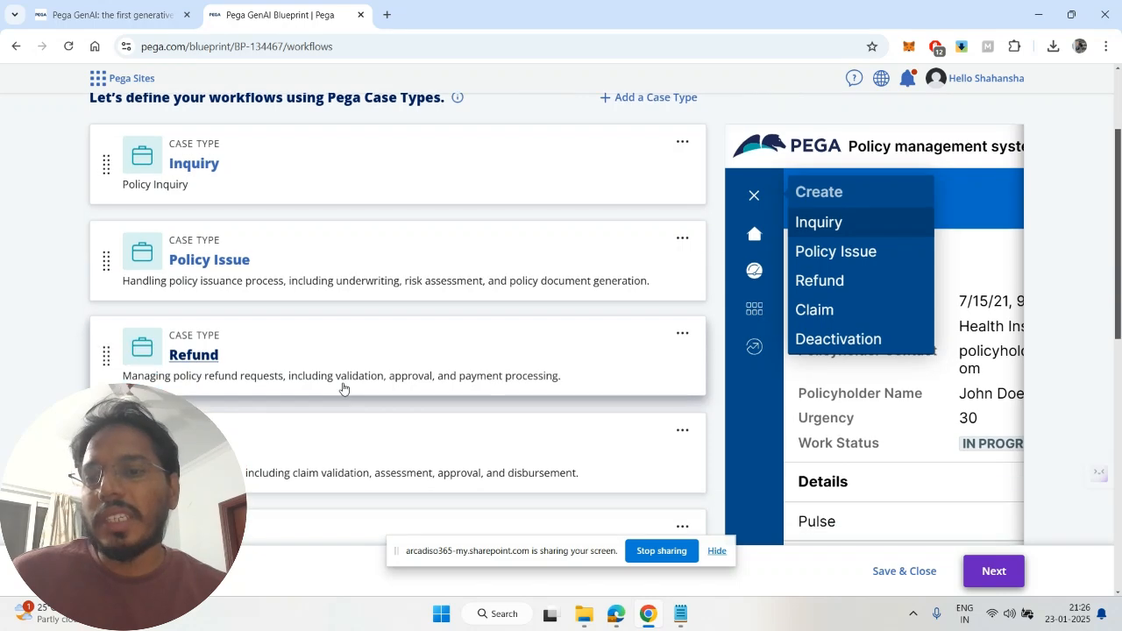
pyautogui.scroll(-1, 319, 421)
pyautogui.scroll(-1, 318, 420)
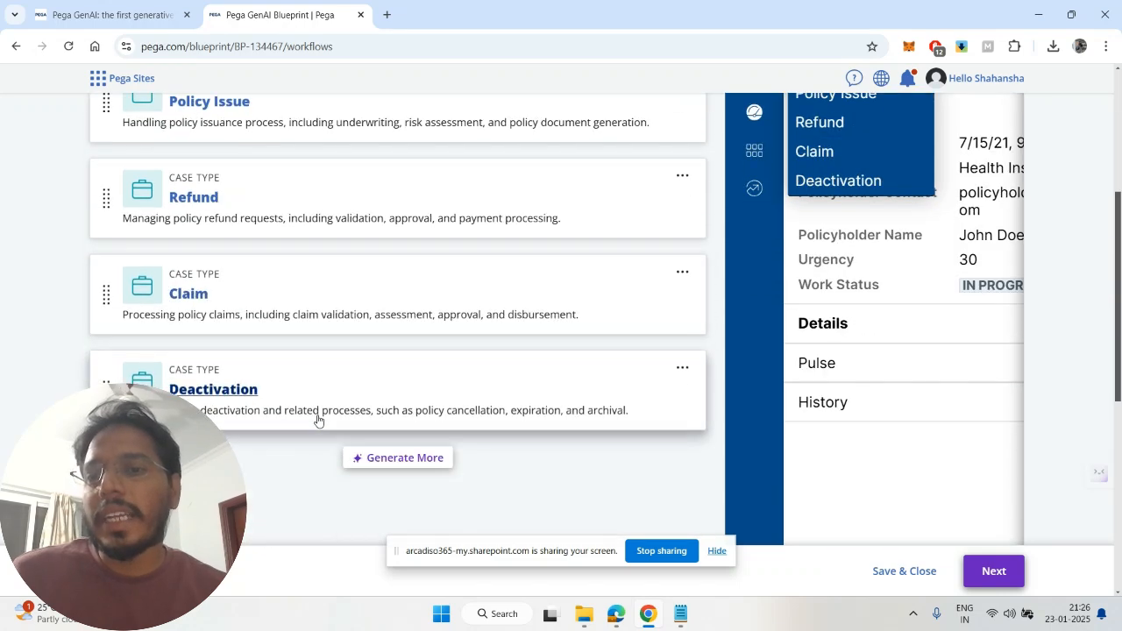
pyautogui.click(402, 457)
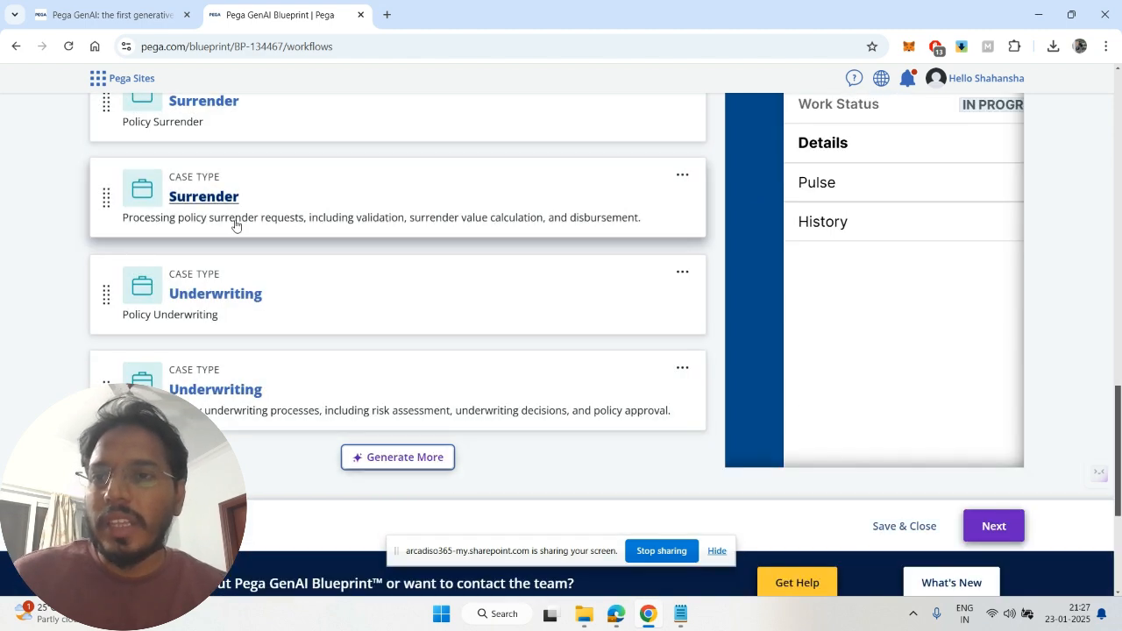
pyautogui.scroll(2, 235, 226)
pyautogui.scroll(6, 235, 227)
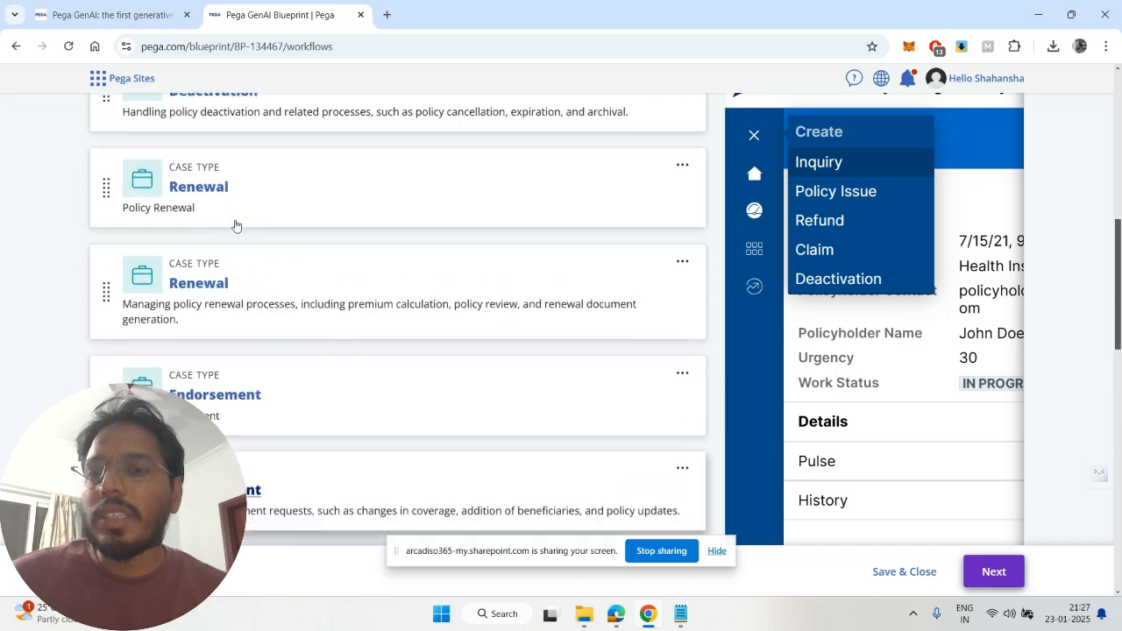
pyautogui.scroll(2, 235, 226)
pyautogui.scroll(-3, 235, 226)
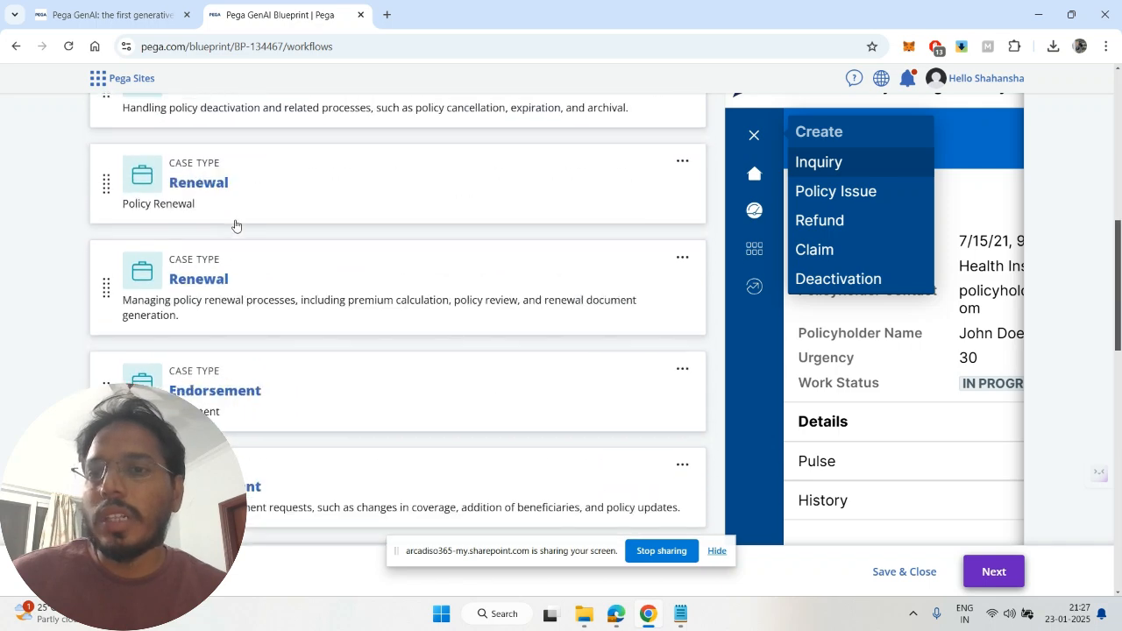
pyautogui.scroll(-7, 235, 226)
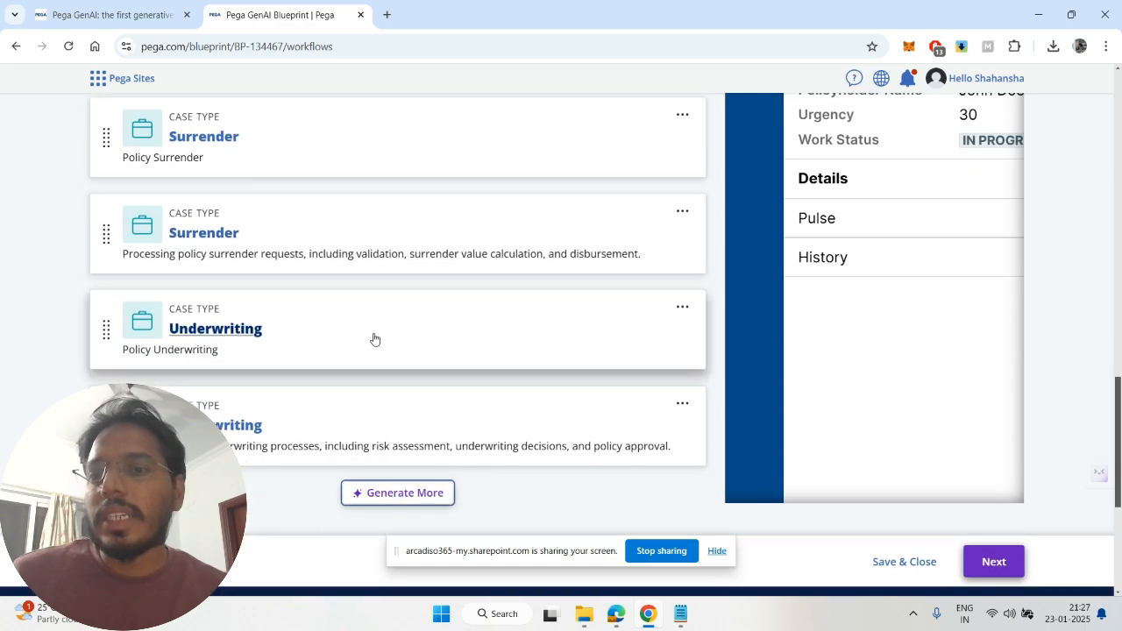
# - Accept the generated case types and continue to the Workflow Details stage
pyautogui.scroll(3, 374, 338)
pyautogui.scroll(10, 373, 339)
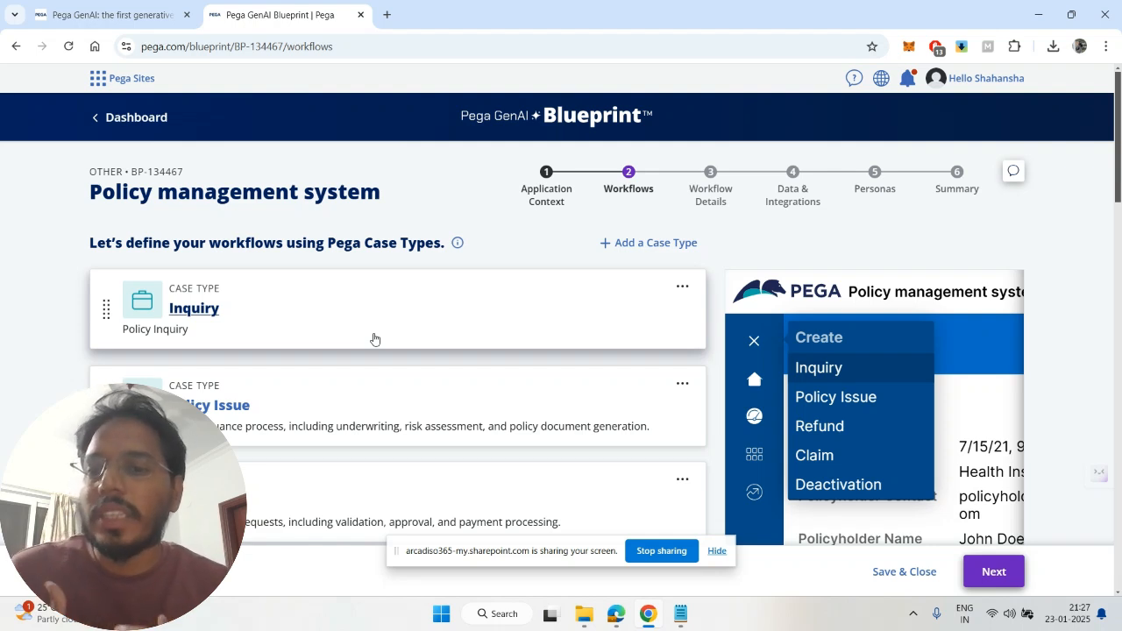
pyautogui.scroll(-1, 374, 339)
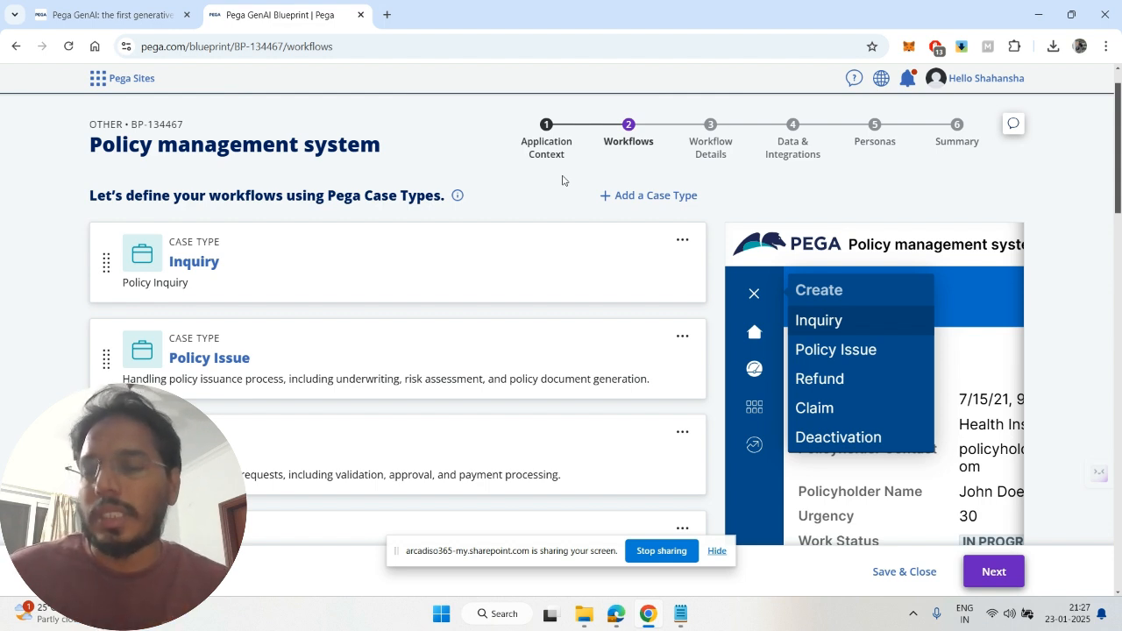
pyautogui.click(1006, 578)
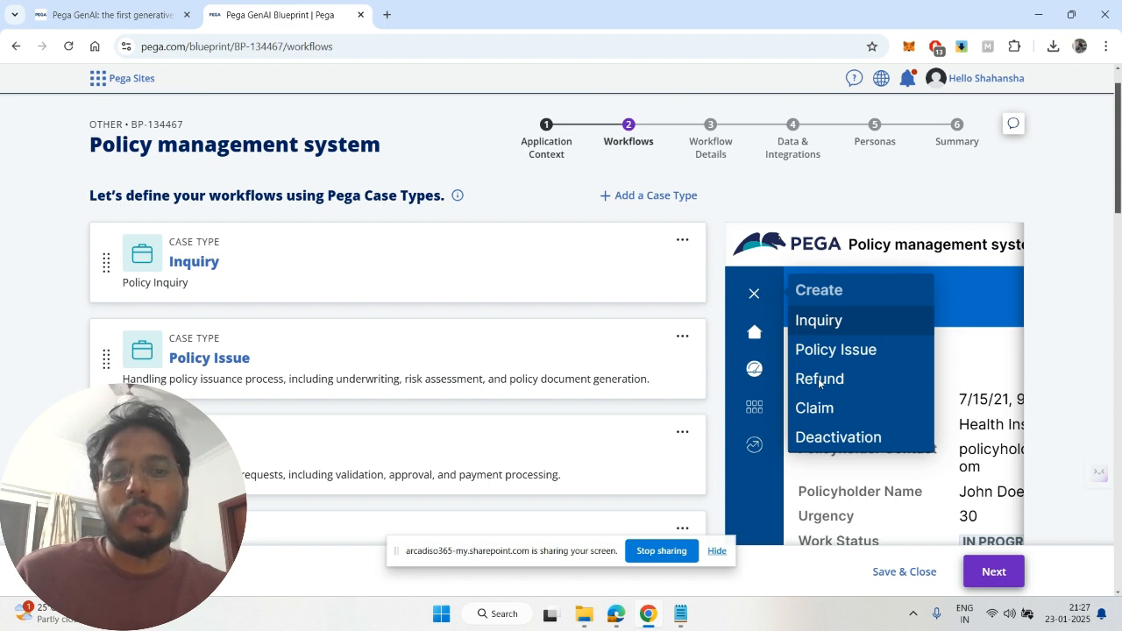
pyautogui.click(993, 570)
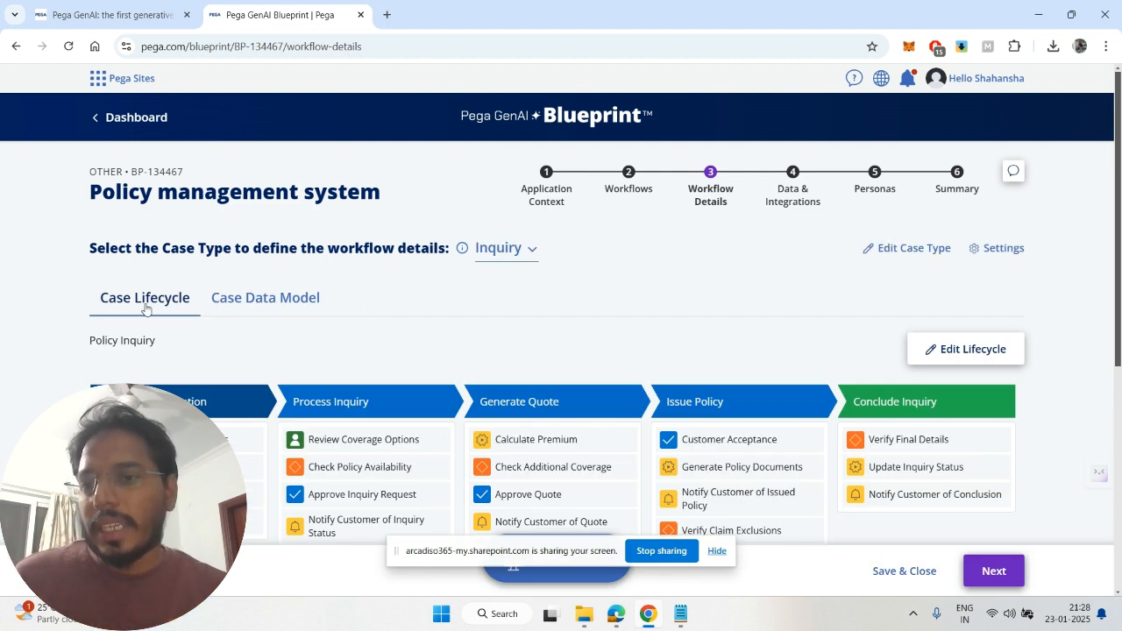
# - Check the available case types and examine the Inquiry case type's lifecycle stages and steps
pyautogui.click(504, 254)
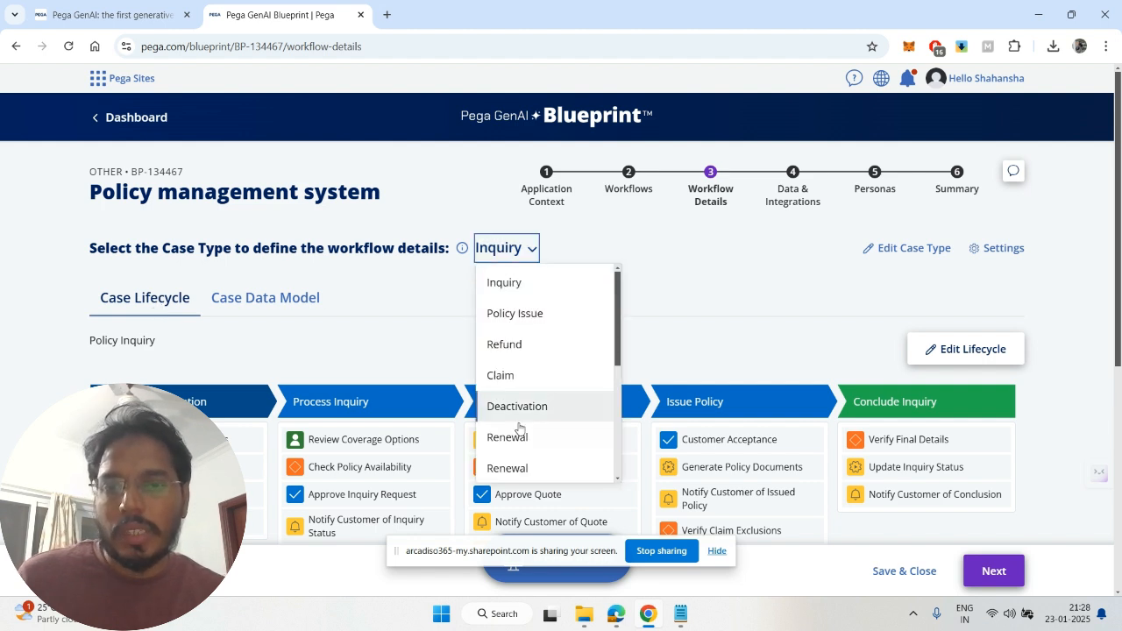
pyautogui.scroll(-2, 518, 428)
pyautogui.scroll(2, 518, 428)
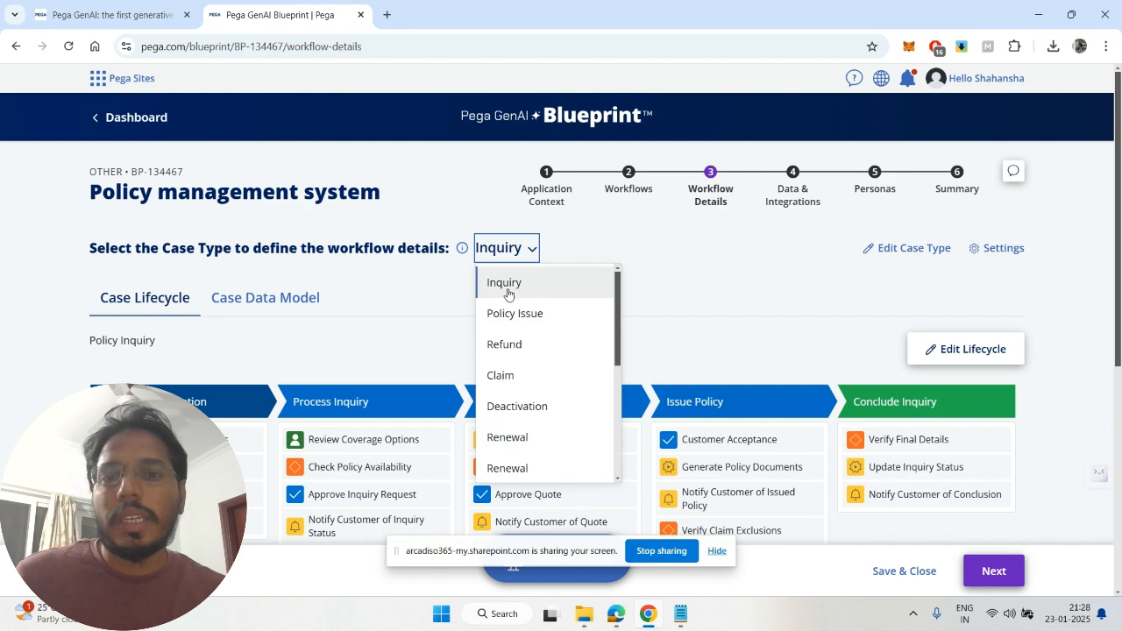
pyautogui.click(388, 353)
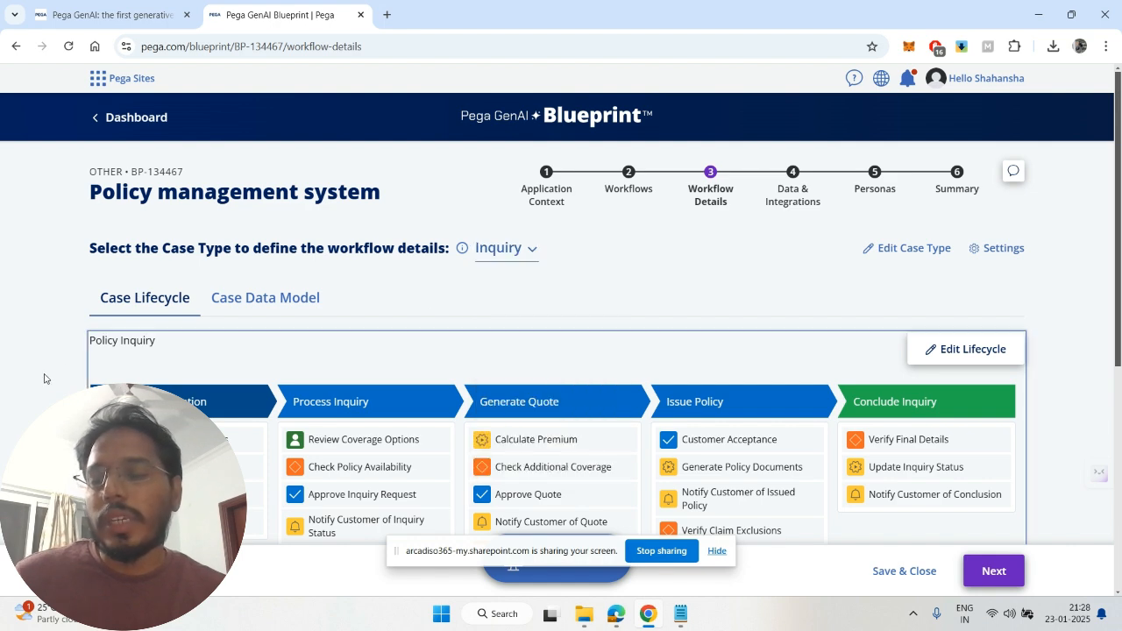
pyautogui.scroll(-1, 44, 379)
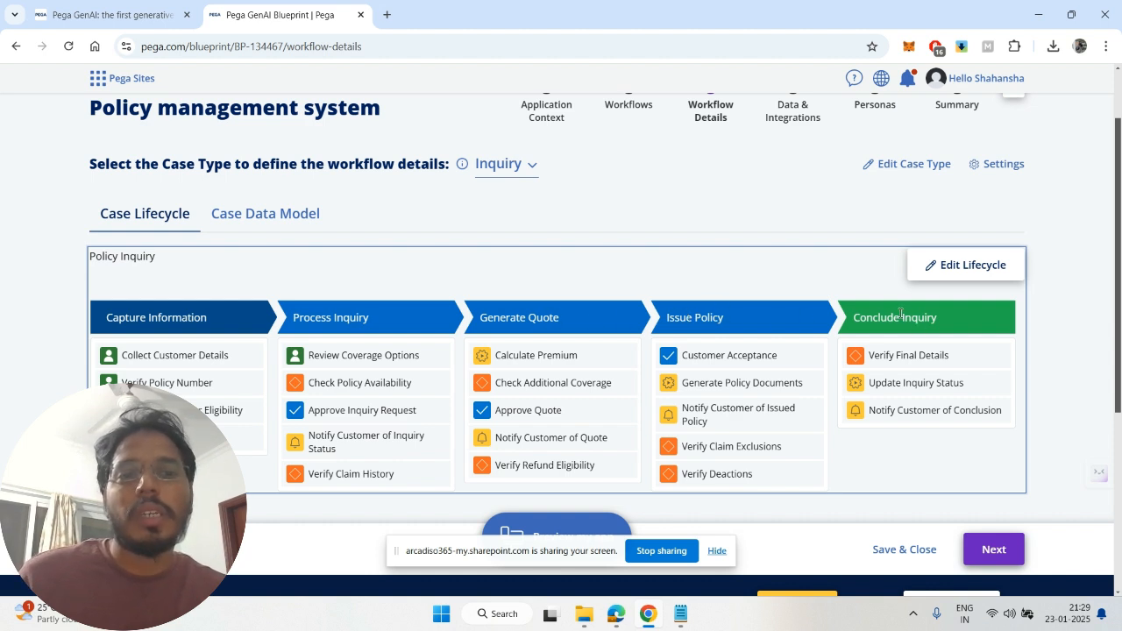
# - Switch the workflow details to the Refund case type and examine its lifecycle and the fields in its case data model
pyautogui.click(507, 164)
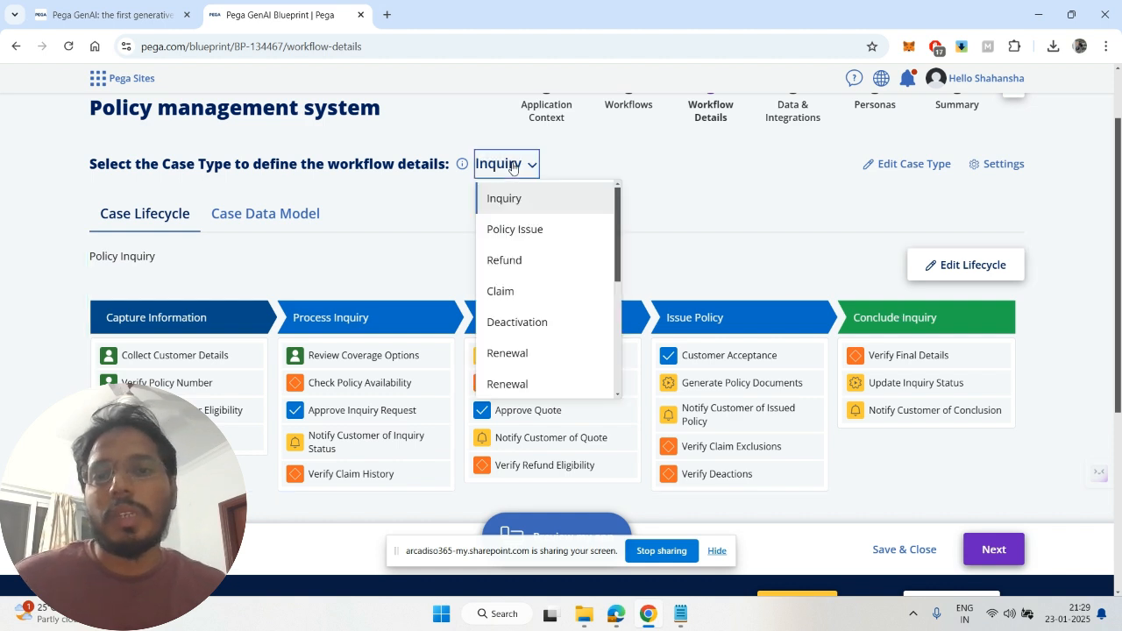
pyautogui.click(518, 266)
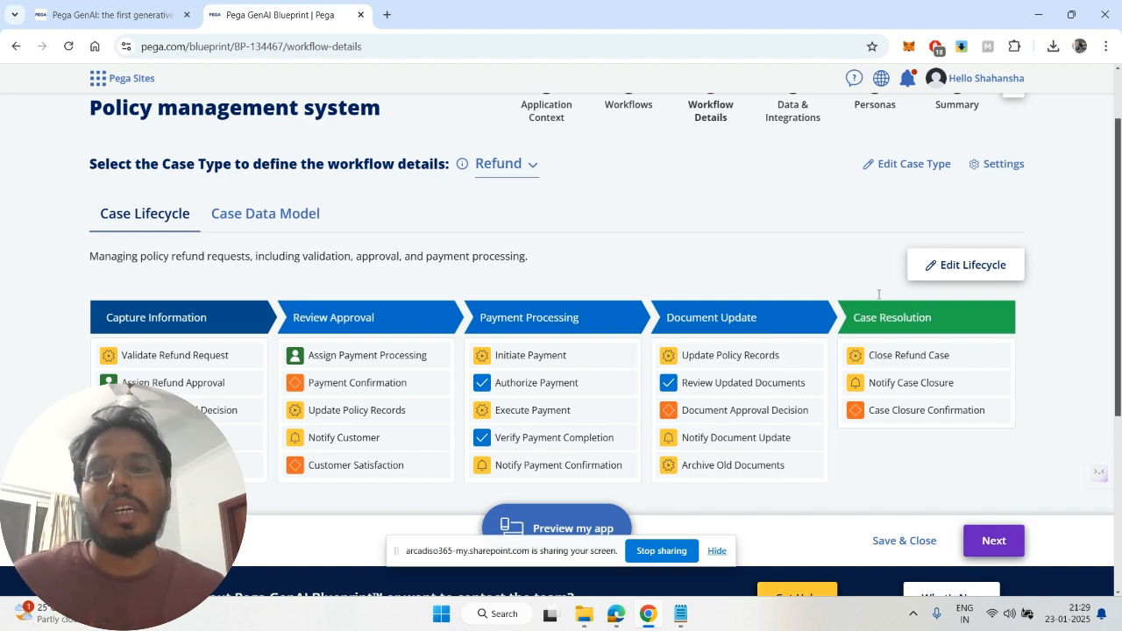
pyautogui.click(286, 218)
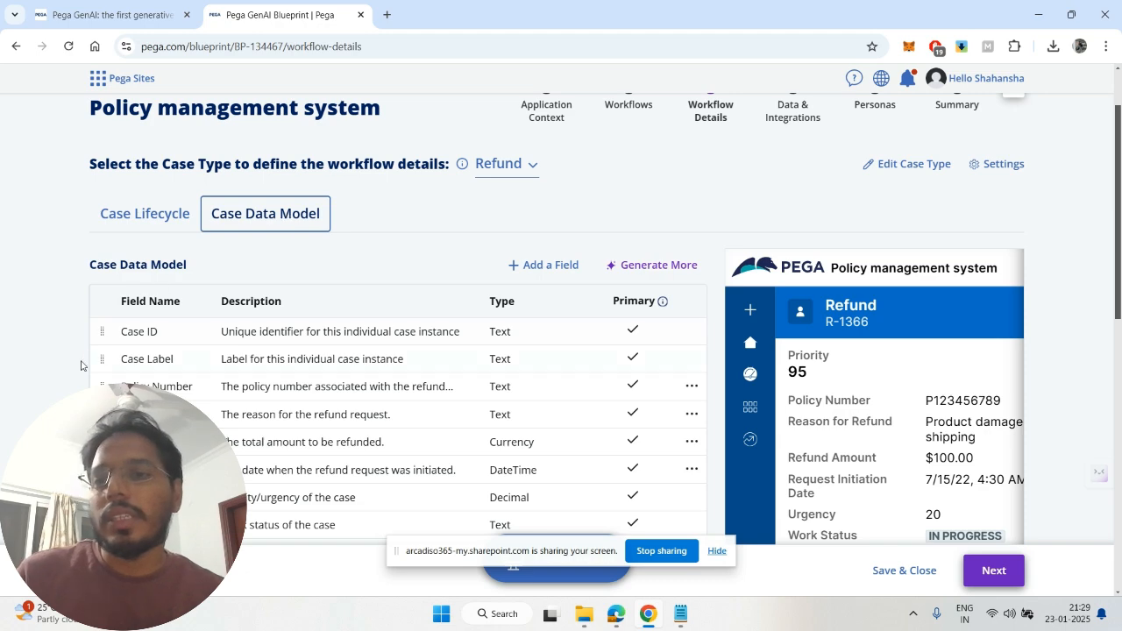
pyautogui.scroll(-1, 57, 372)
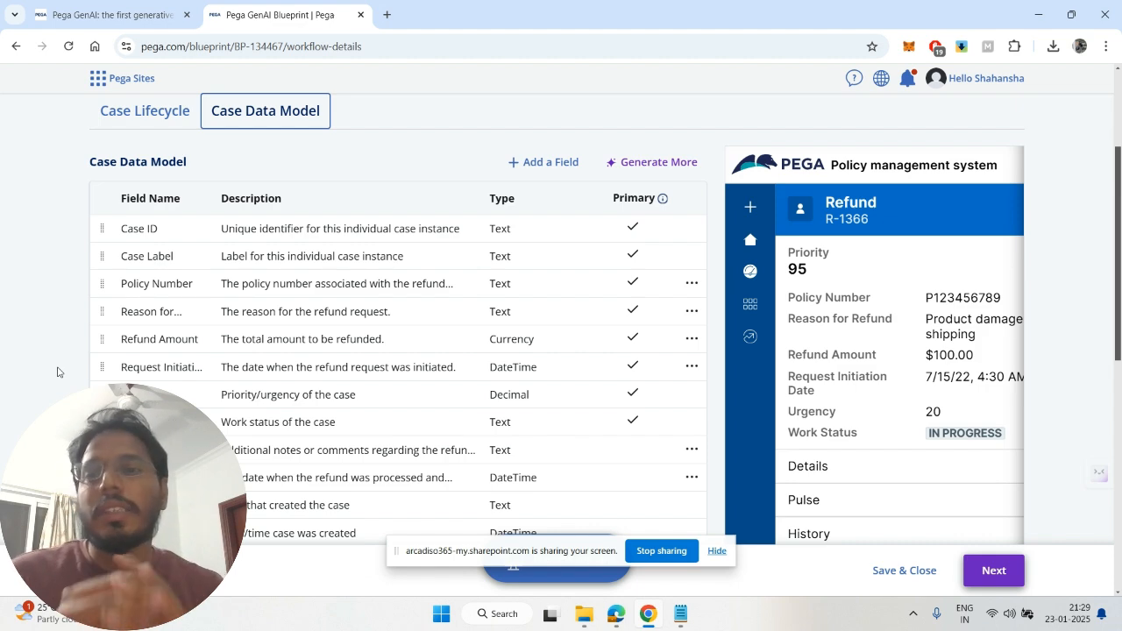
pyautogui.scroll(-2, 57, 371)
pyautogui.scroll(2, 57, 372)
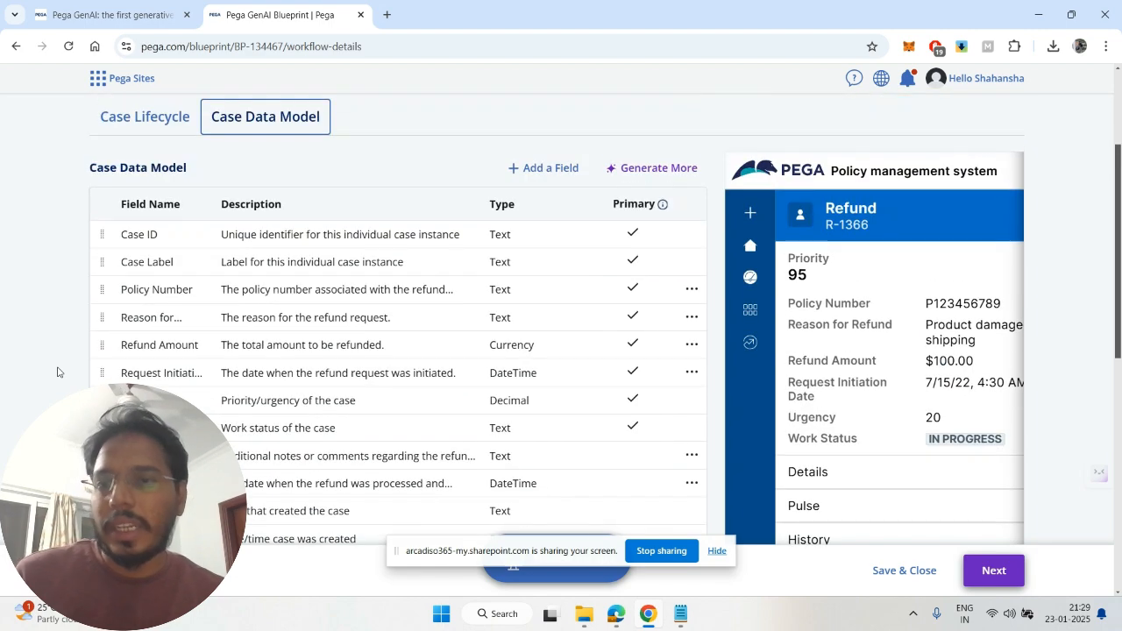
pyautogui.scroll(-4, 57, 372)
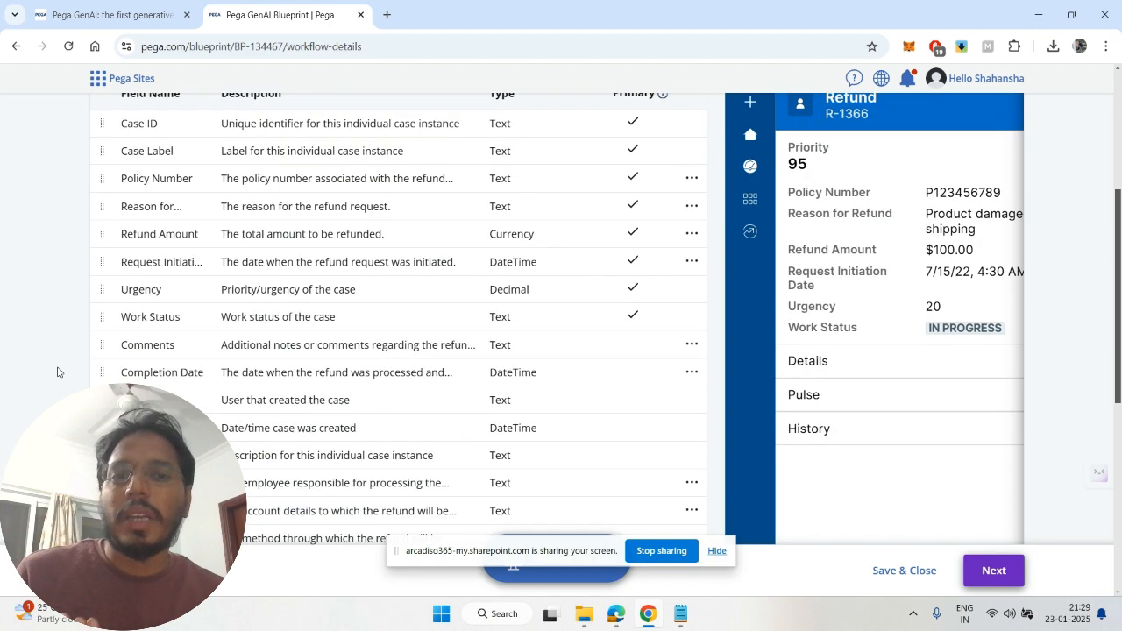
pyautogui.scroll(1, 57, 371)
pyautogui.scroll(5, 57, 372)
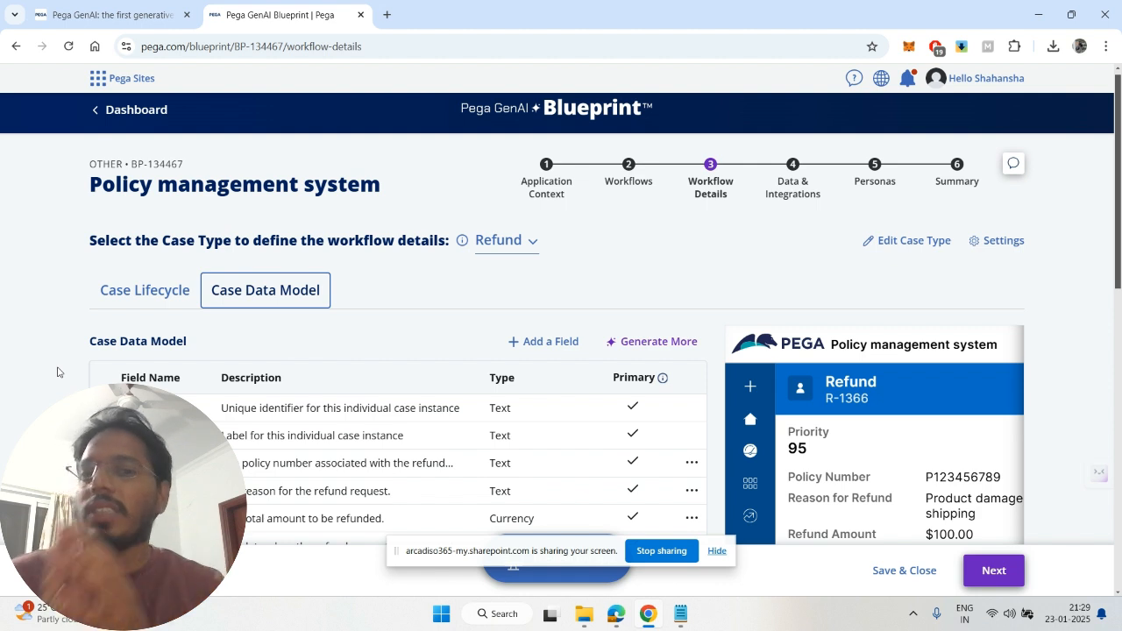
# - Switch the workflow details to the Claim case type and examine its case data model and lifecycle
pyautogui.click(516, 242)
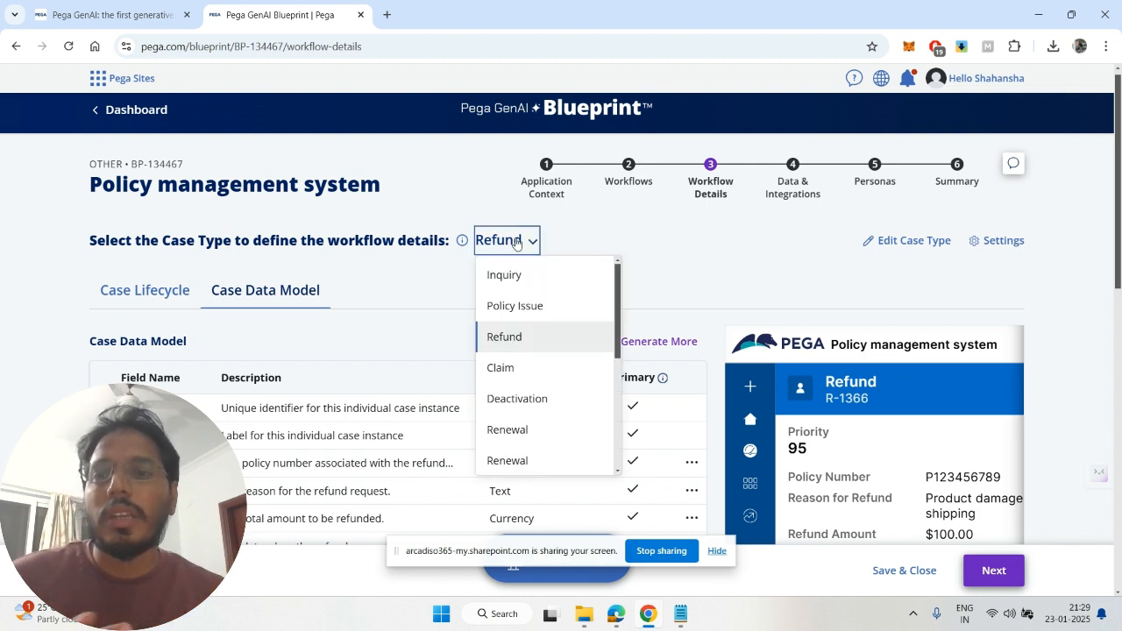
pyautogui.click(520, 369)
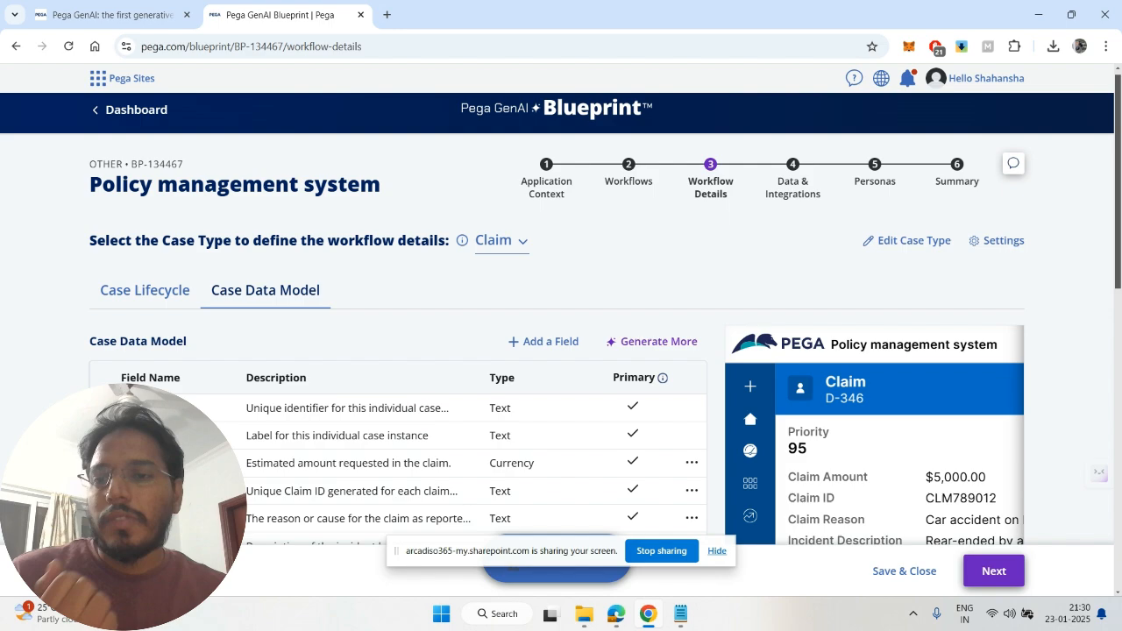
pyautogui.scroll(-3, 561, 333)
pyautogui.scroll(-3, 160, 306)
pyautogui.scroll(6, 160, 307)
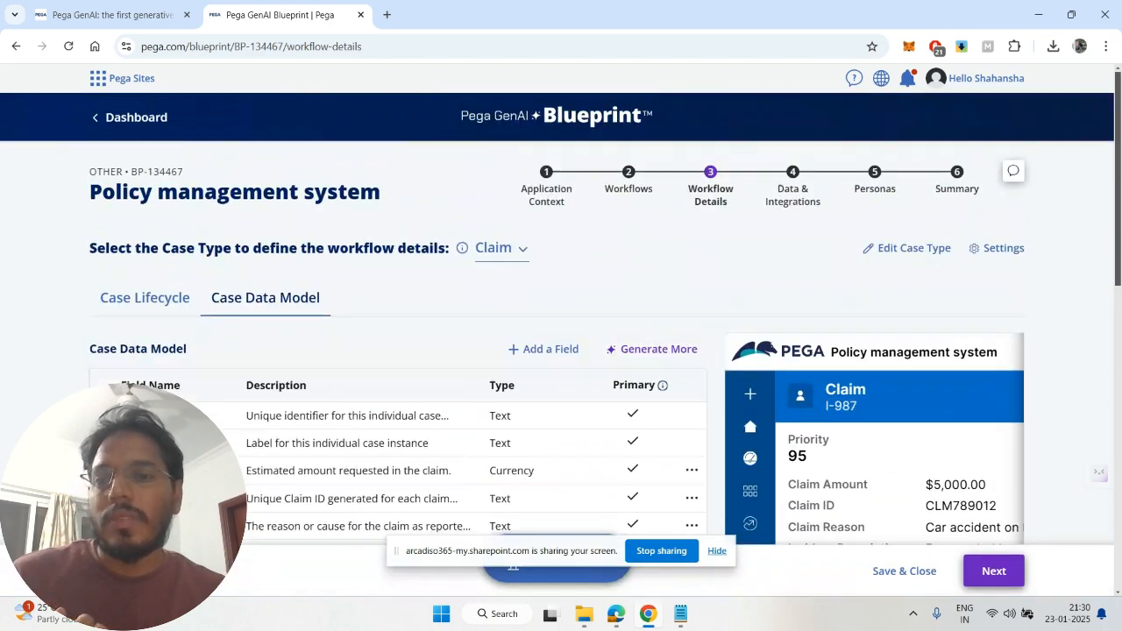
pyautogui.click(161, 303)
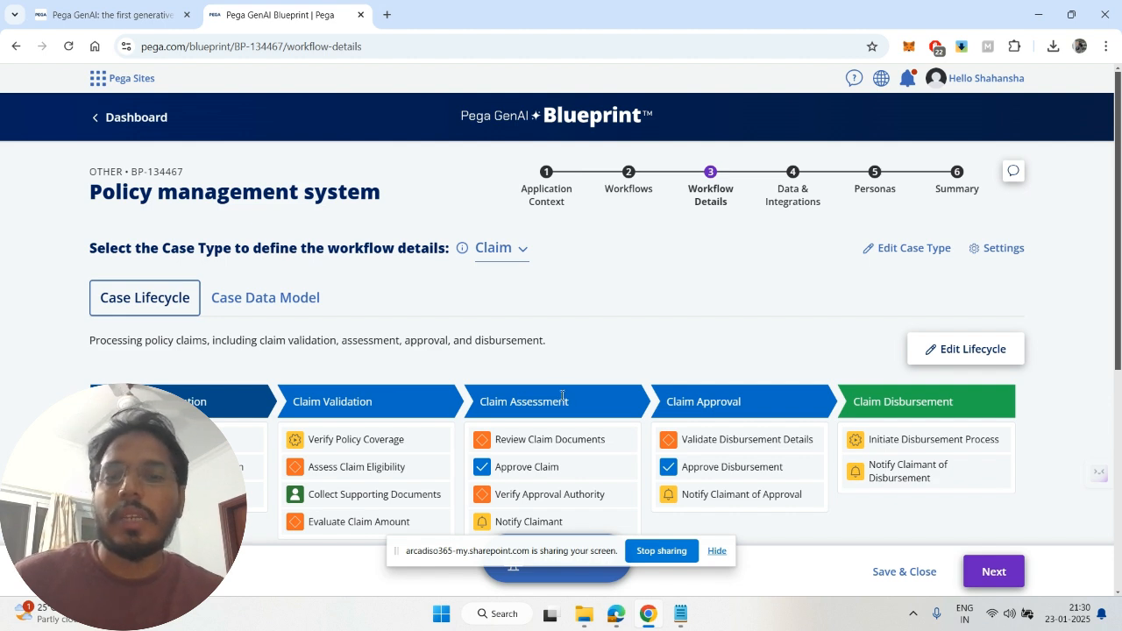
# - Continue to the Data & Integrations stage and review the generated data objects with their descriptions
pyautogui.click(996, 571)
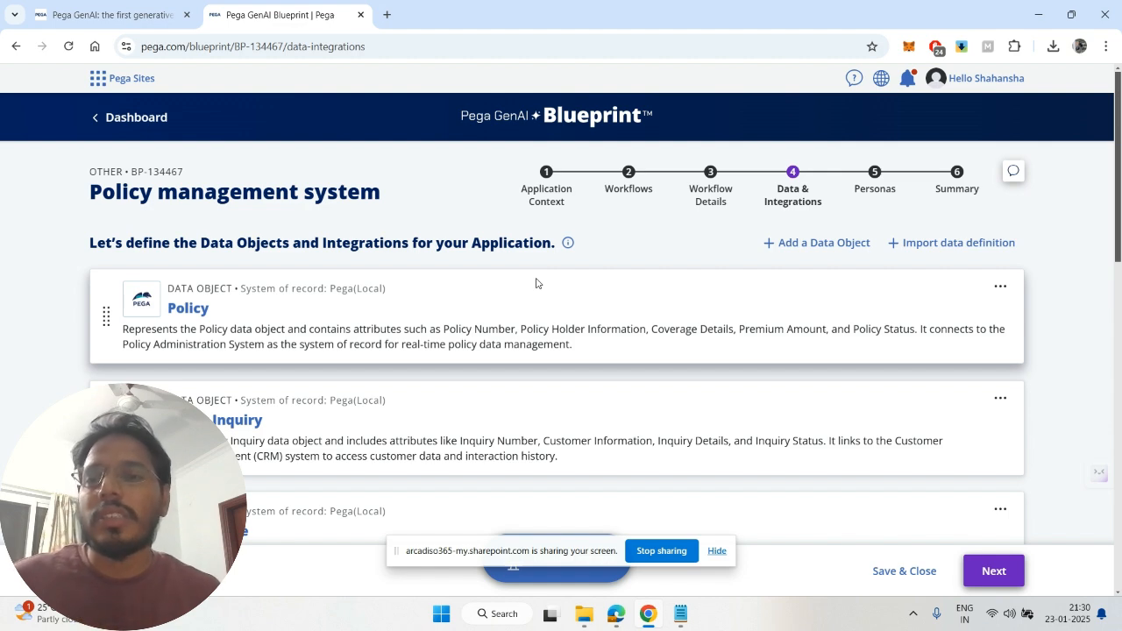
pyautogui.scroll(-3, 537, 284)
pyautogui.scroll(-2, 537, 284)
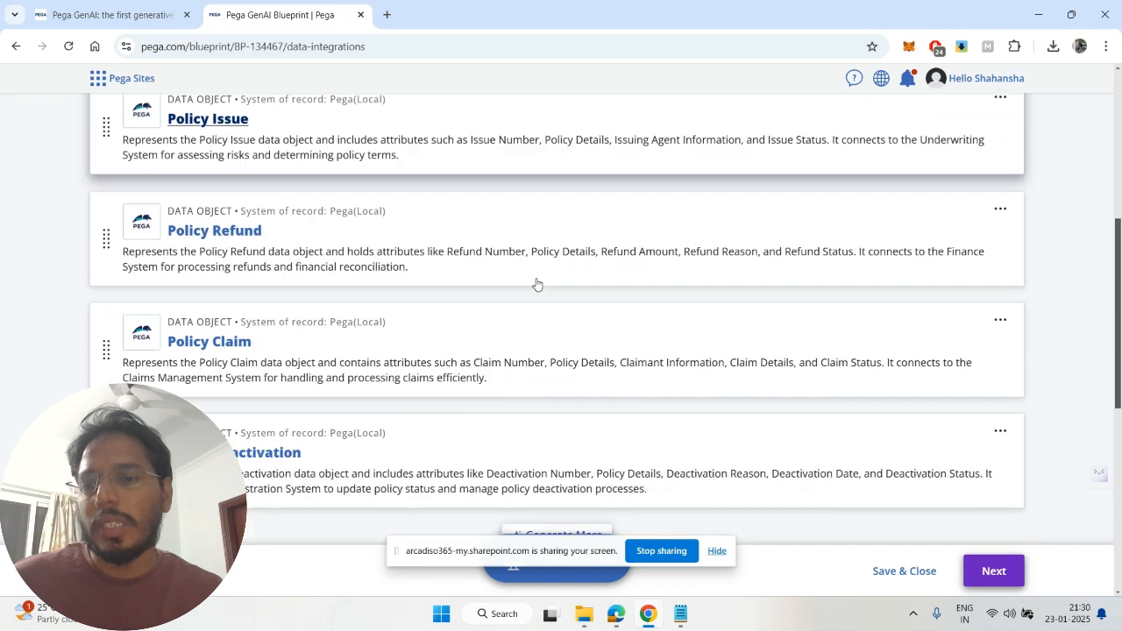
pyautogui.scroll(-2, 536, 283)
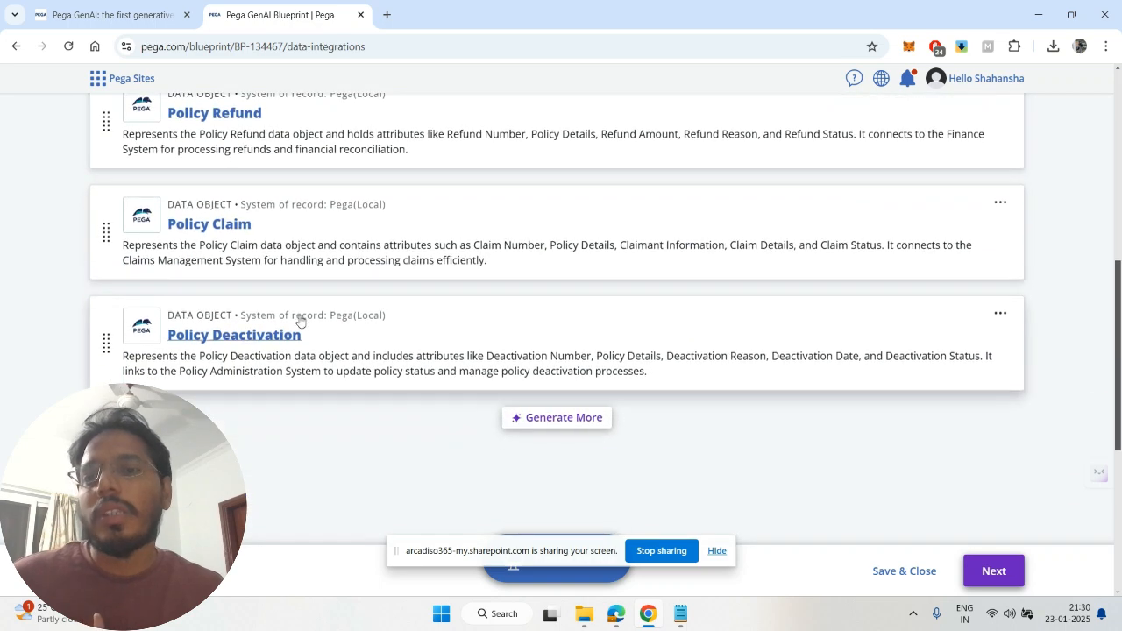
pyautogui.scroll(1, 546, 370)
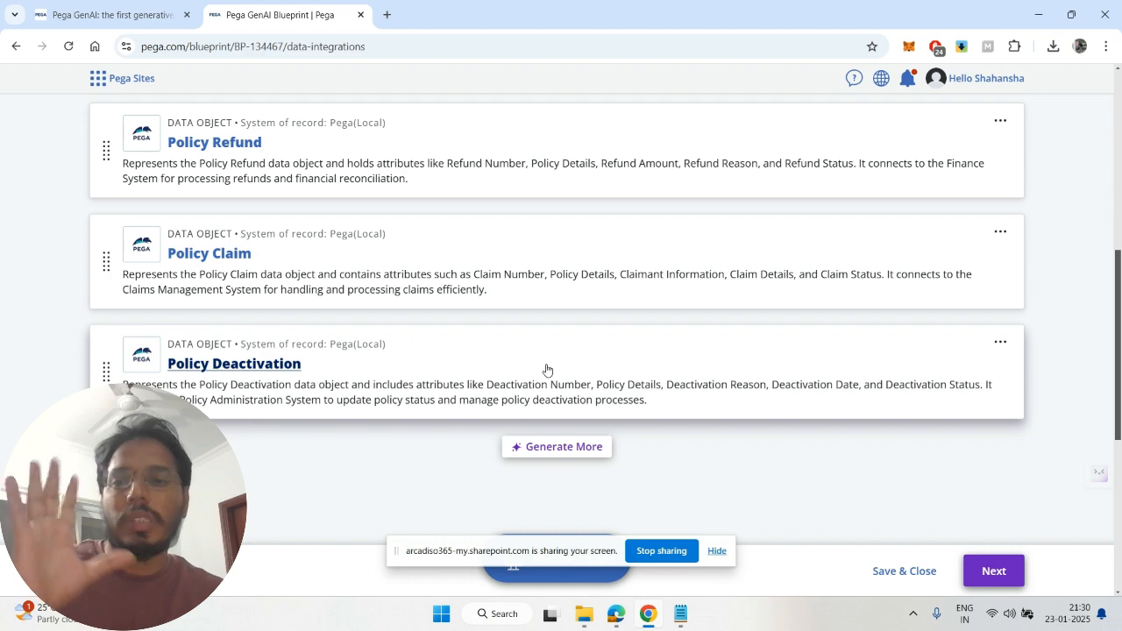
pyautogui.scroll(15, 546, 369)
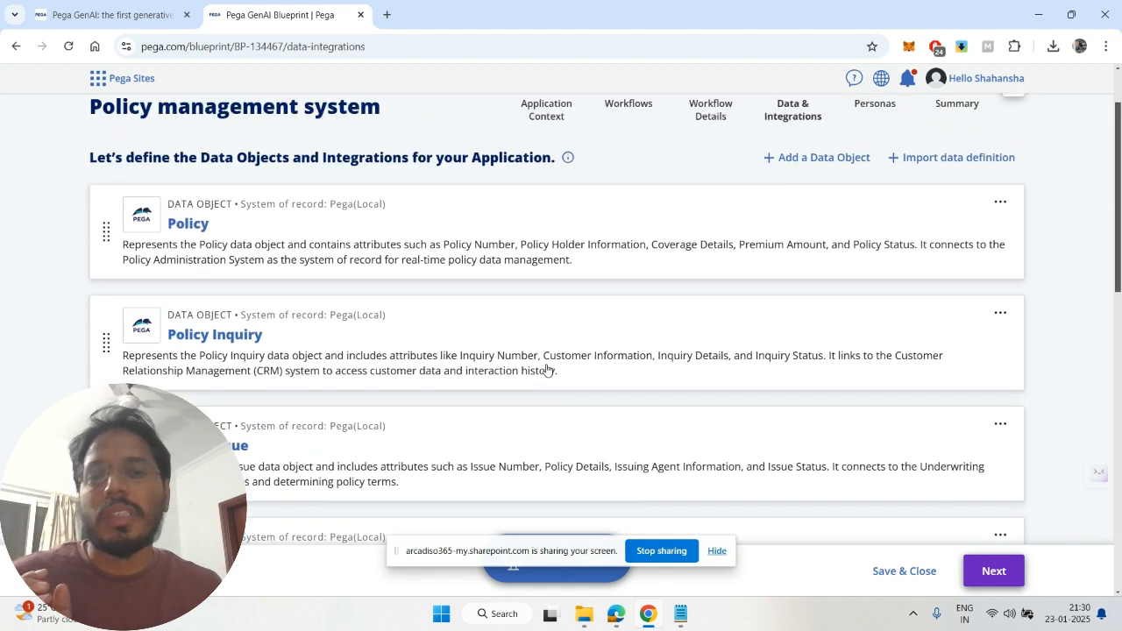
# - Continue to the Personas stage and generate more personas for the case lifecycles
pyautogui.click(994, 571)
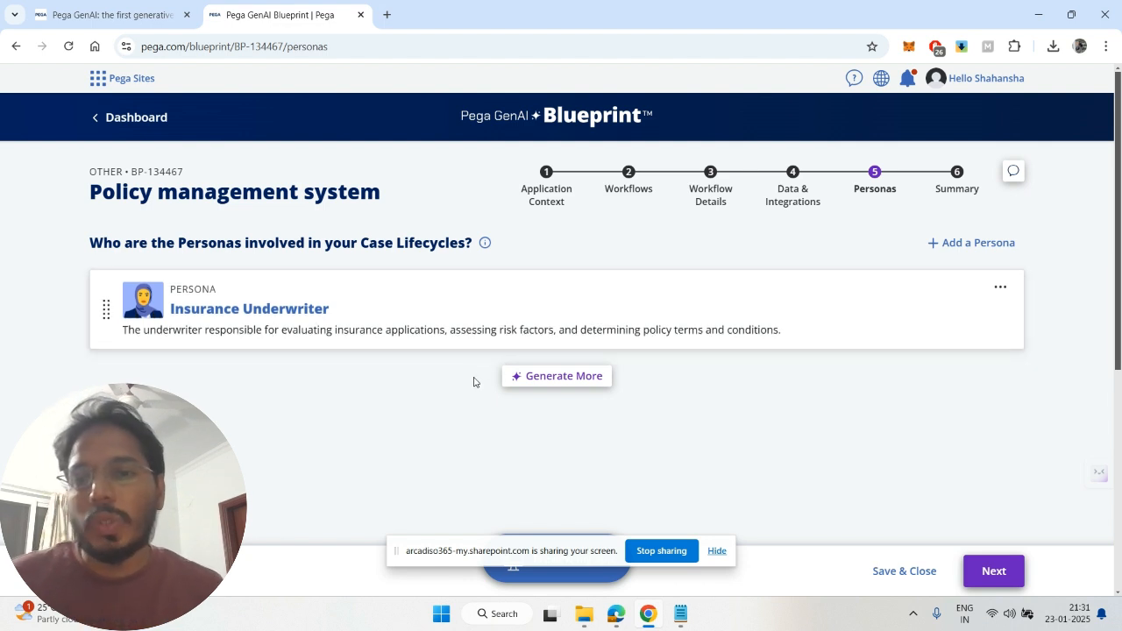
pyautogui.click(562, 375)
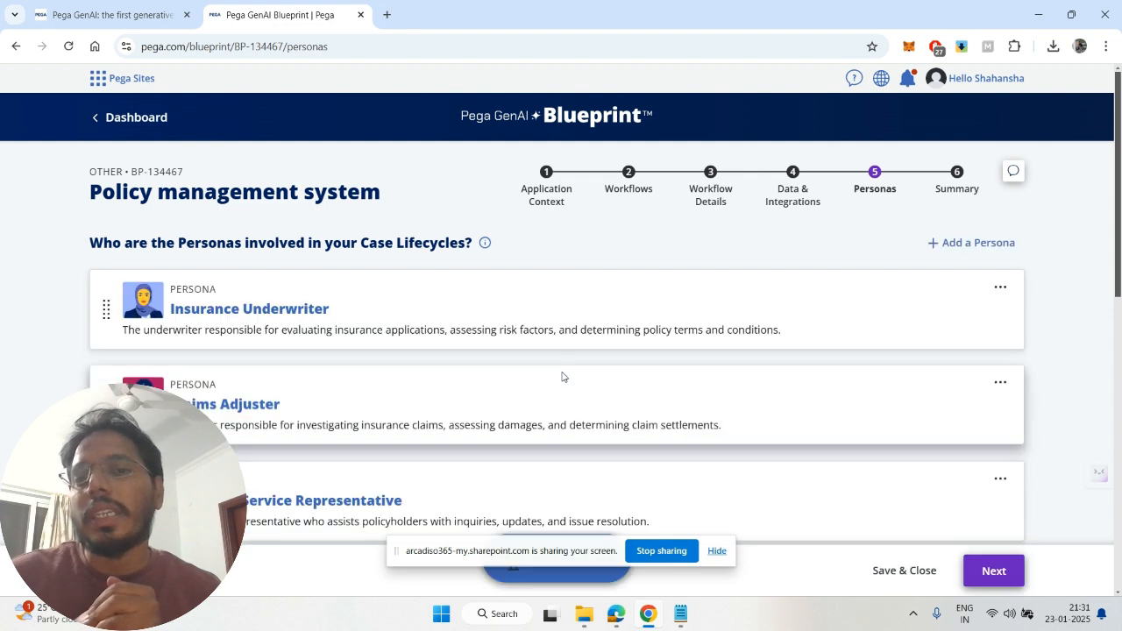
# - Examine the extended persona list, reading each persona's role description from Insurance Underwriter through the last entry
pyautogui.scroll(-1, 562, 377)
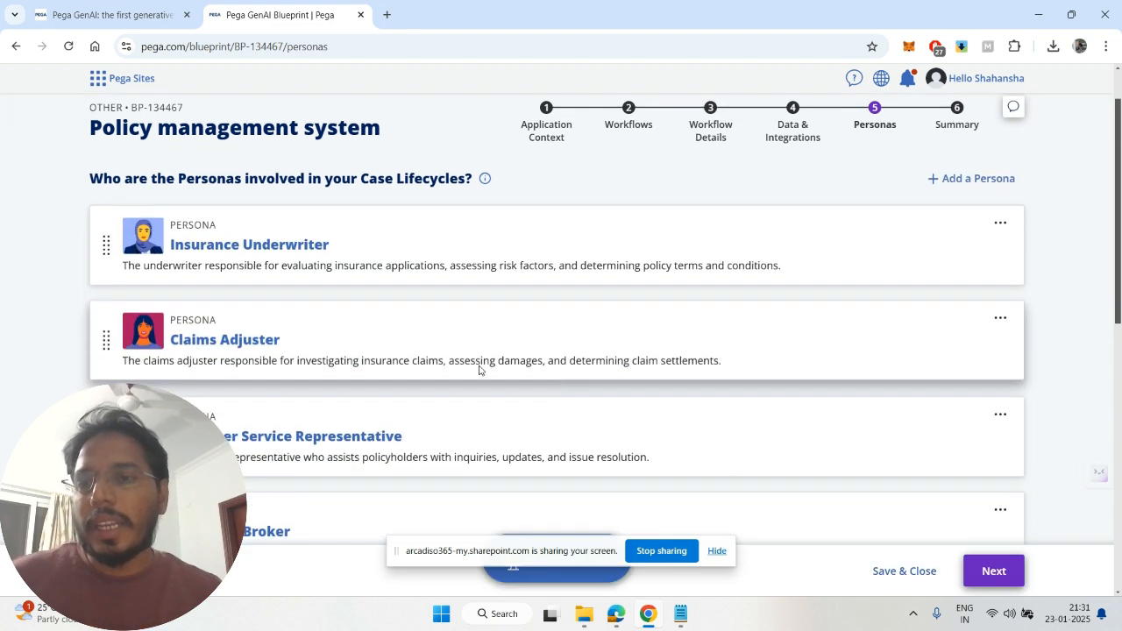
pyautogui.scroll(-1, 491, 379)
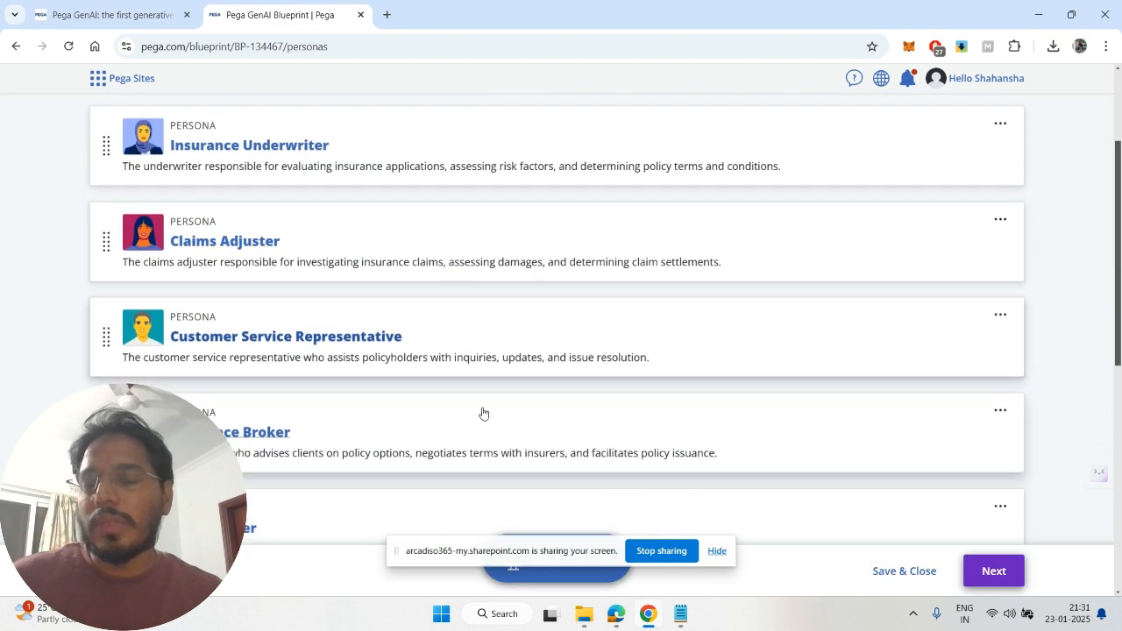
pyautogui.scroll(-1, 483, 412)
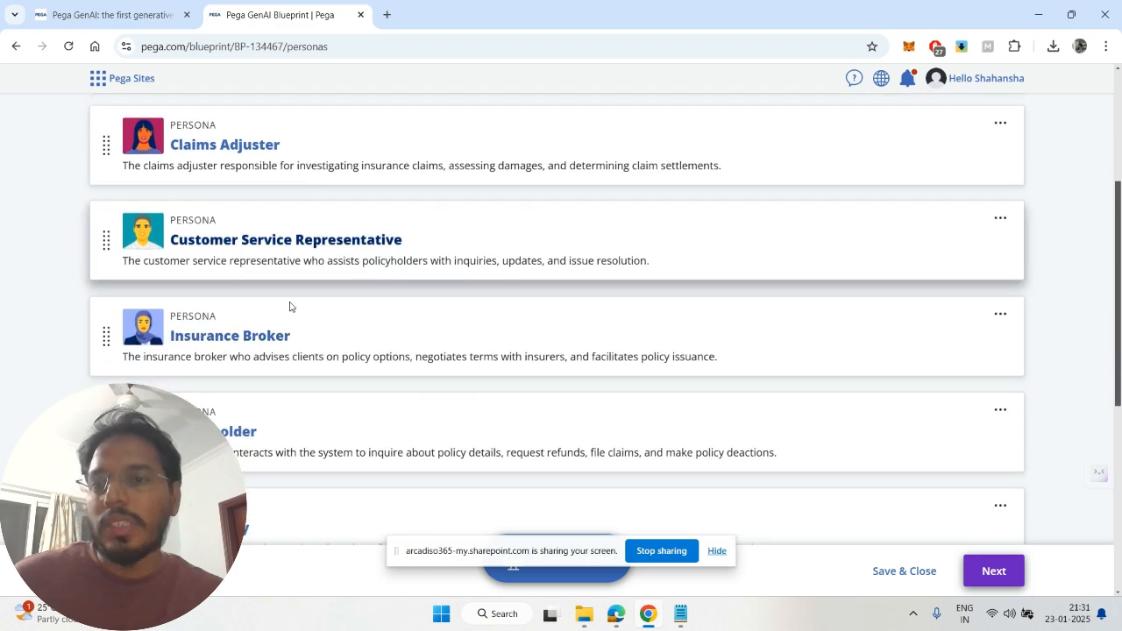
pyautogui.scroll(-1, 367, 359)
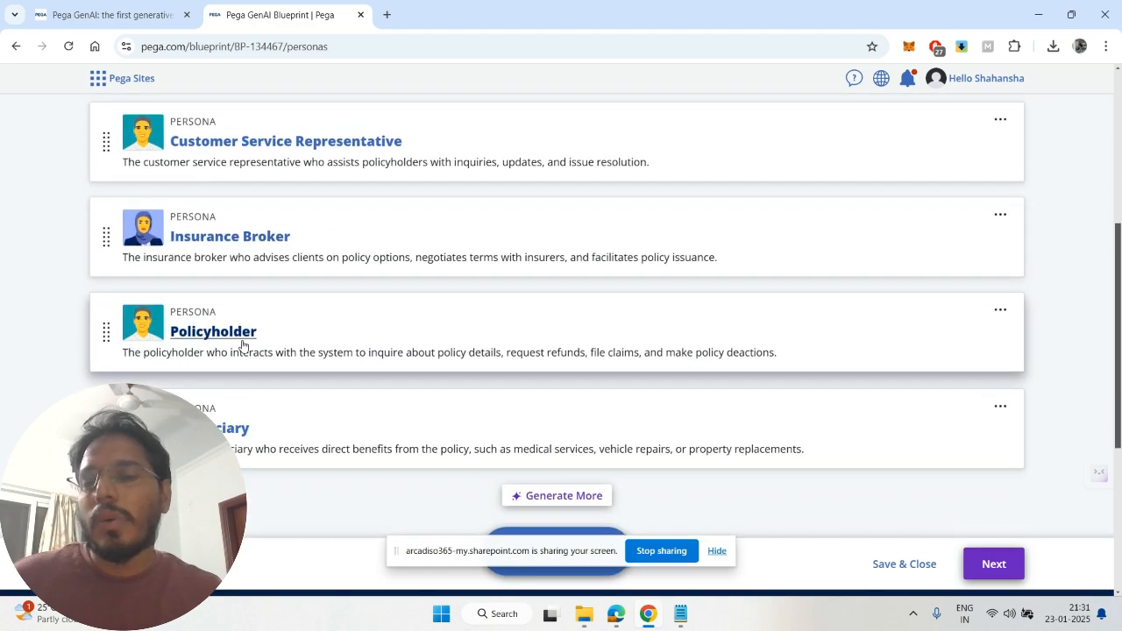
pyautogui.scroll(2, 438, 402)
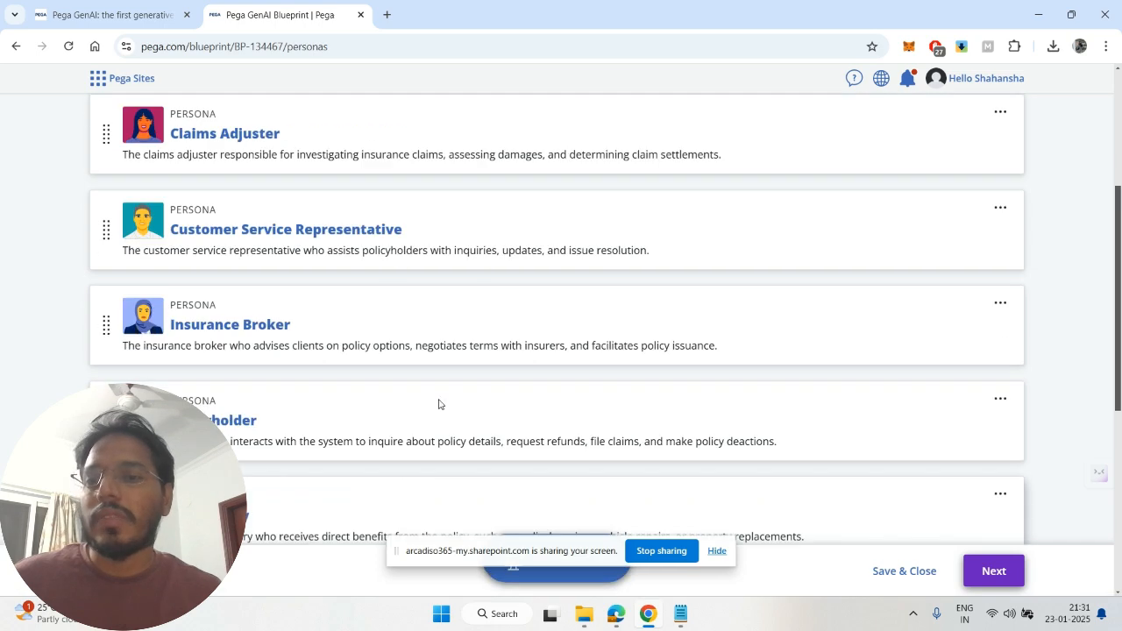
pyautogui.scroll(-2, 439, 404)
pyautogui.scroll(1, 439, 404)
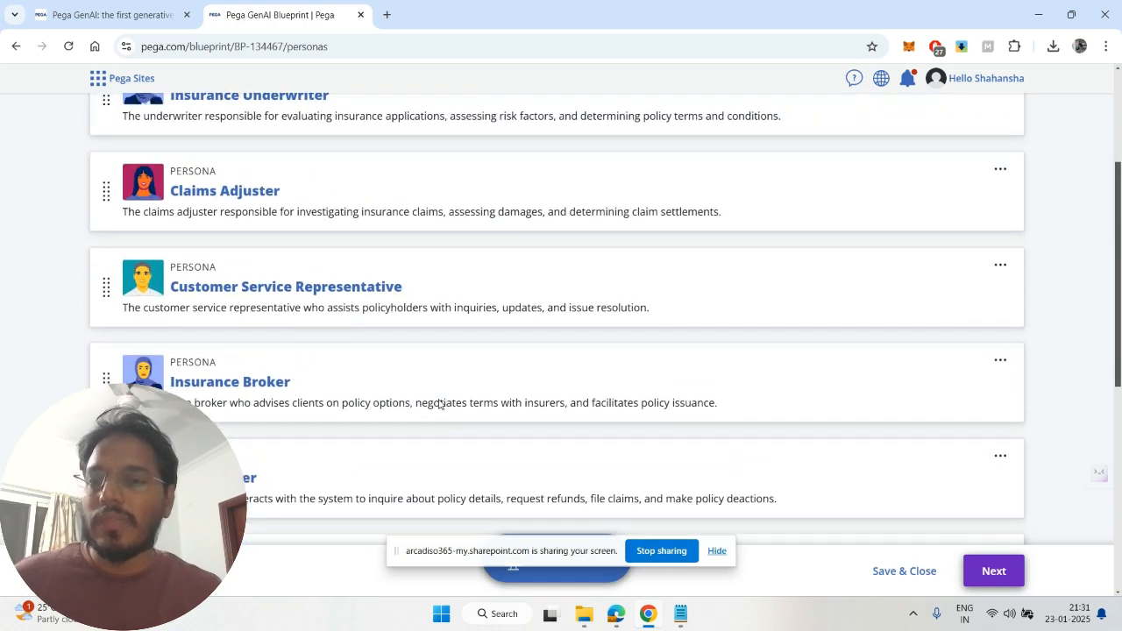
pyautogui.scroll(-3, 439, 404)
pyautogui.scroll(2, 439, 404)
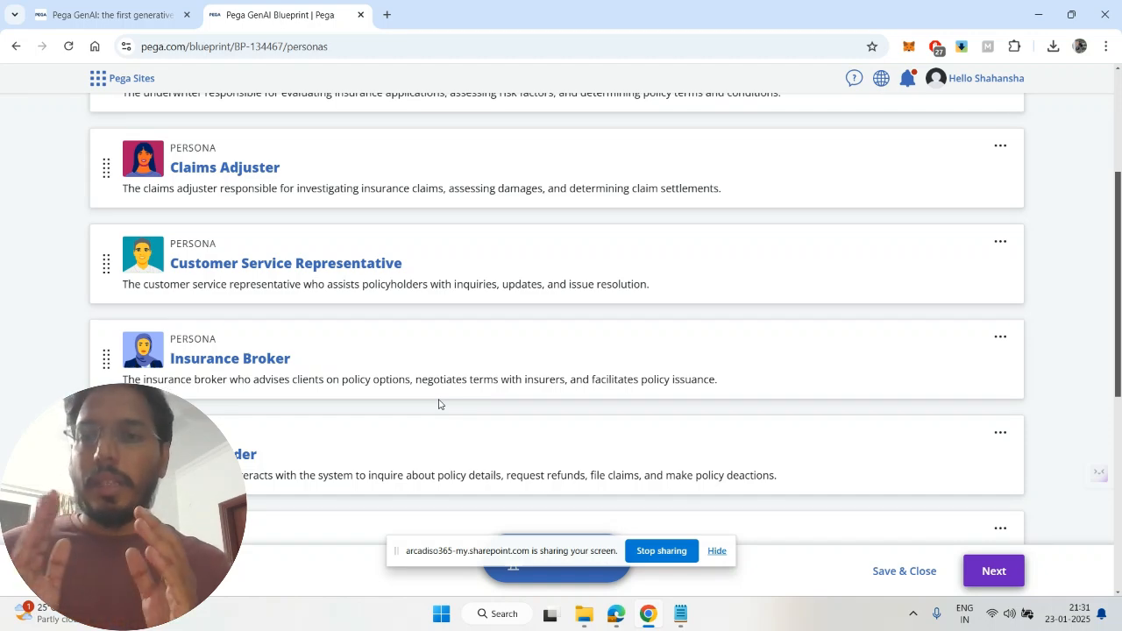
pyautogui.scroll(3, 439, 404)
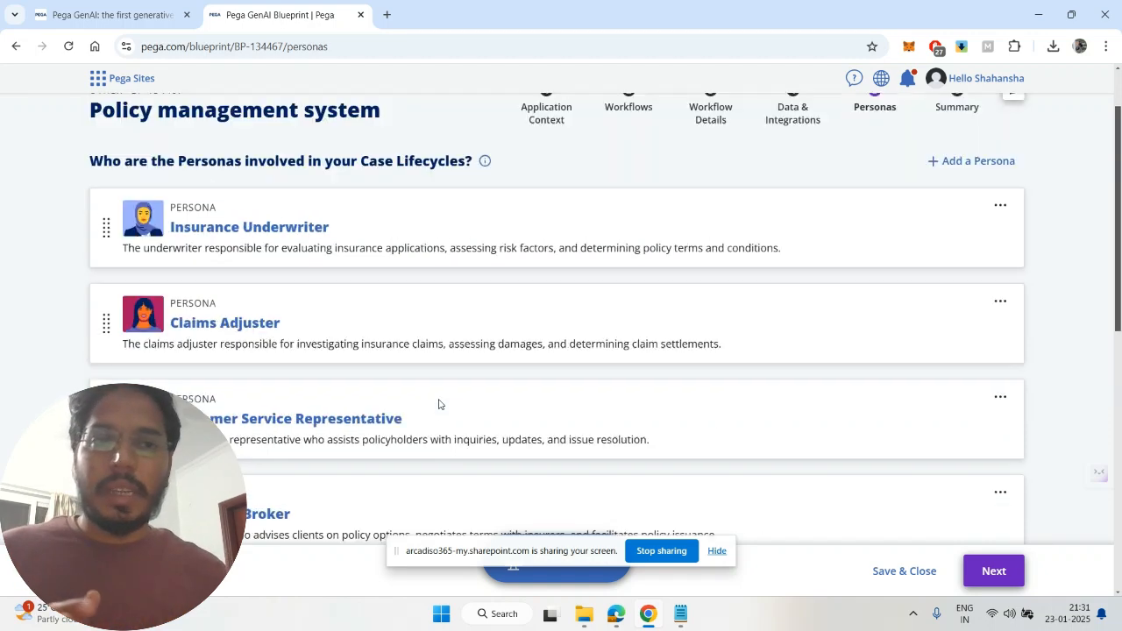
pyautogui.scroll(-1, 439, 404)
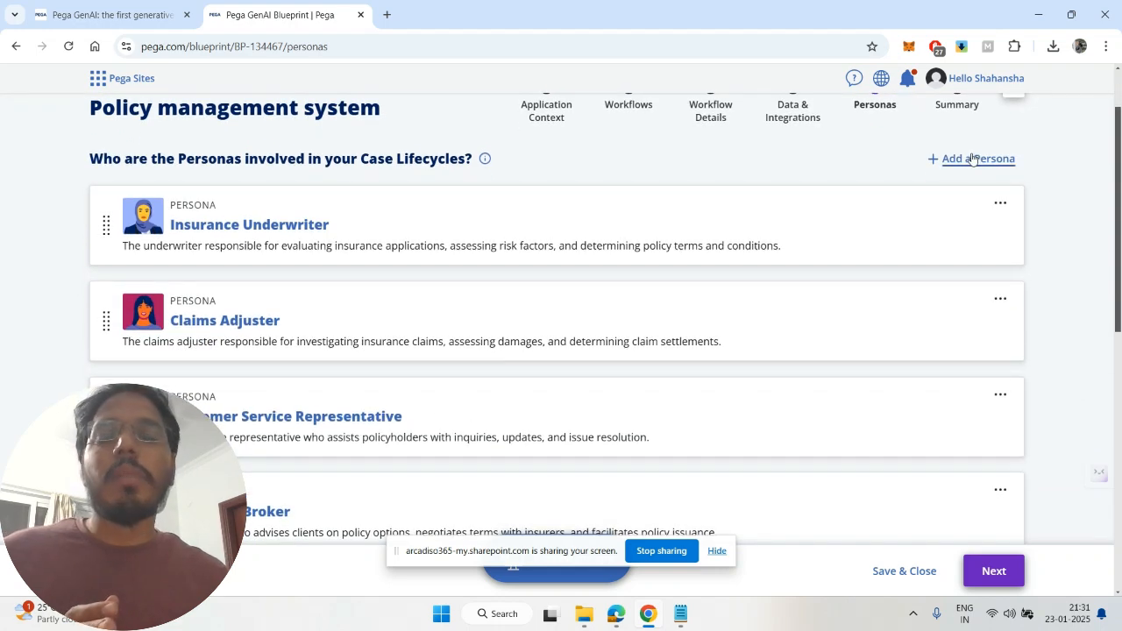
# - Generate another batch of personas for the policy management case lifecycles
pyautogui.scroll(-4, 446, 329)
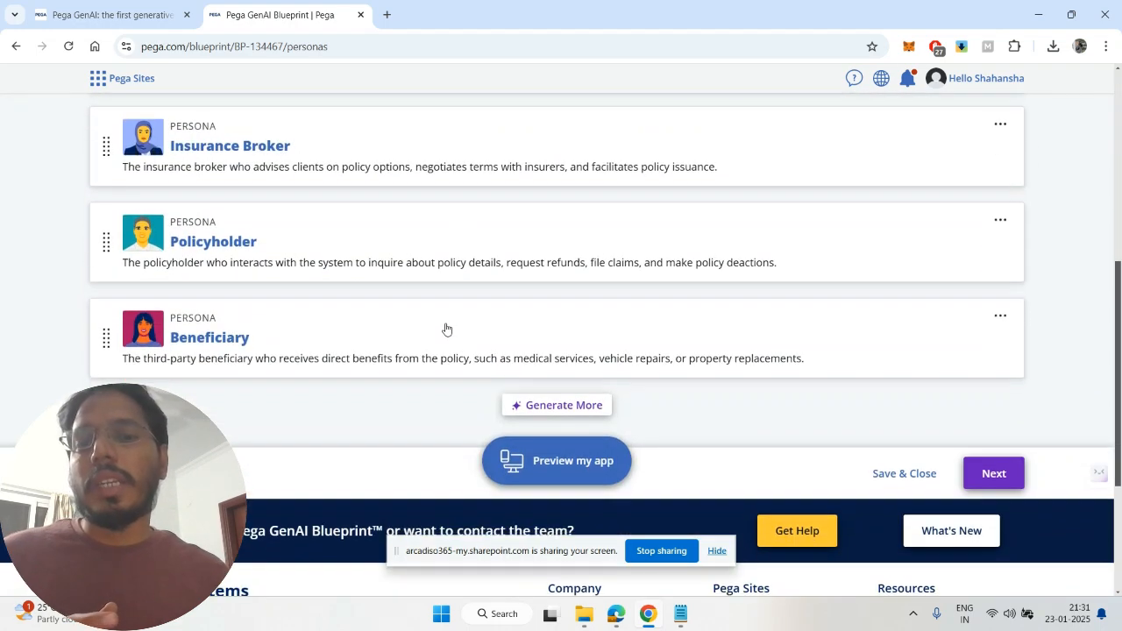
pyautogui.click(577, 412)
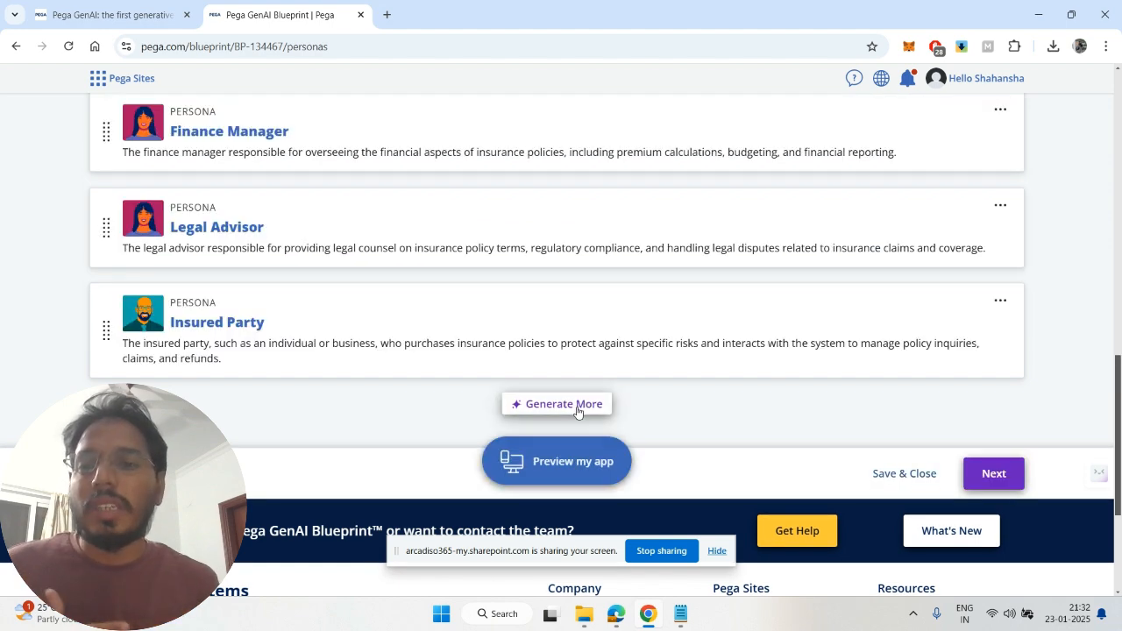
# - Examine the expanded persona list, including Insurance Agent, Risk Manager, Finance Manager, Legal Advisor and Insured Party
pyautogui.scroll(3, 363, 246)
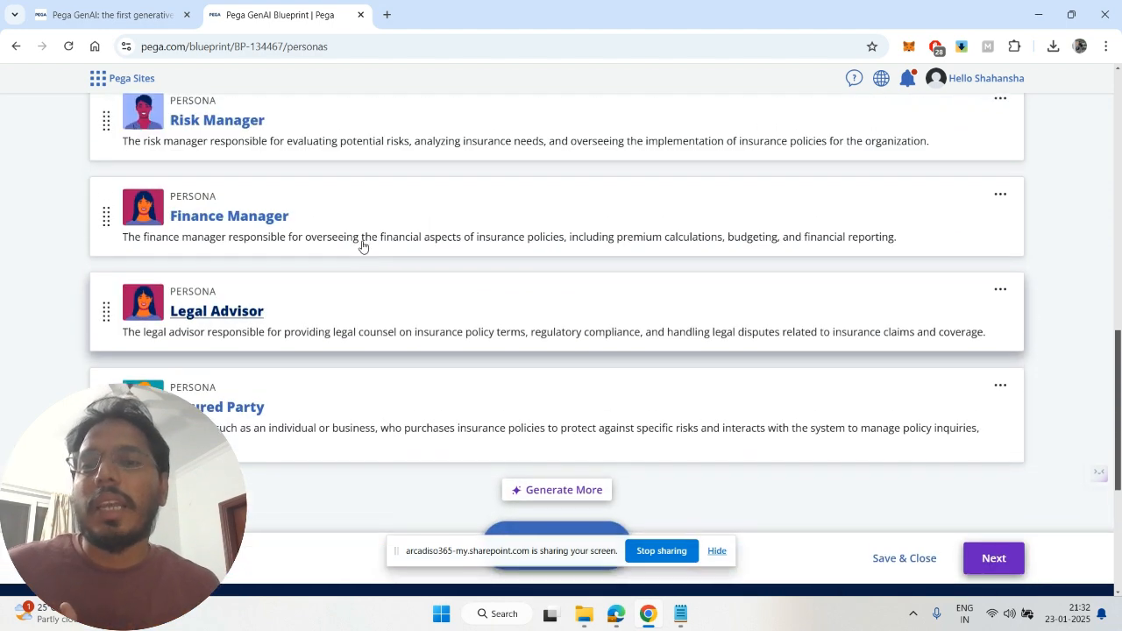
pyautogui.scroll(3, 363, 247)
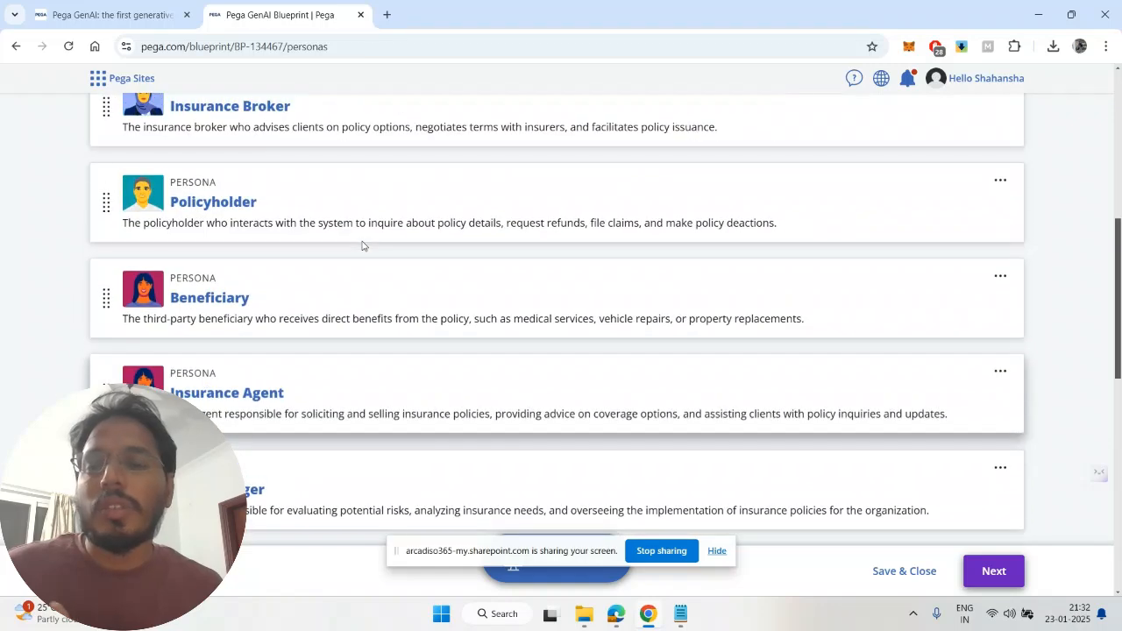
pyautogui.scroll(2, 363, 246)
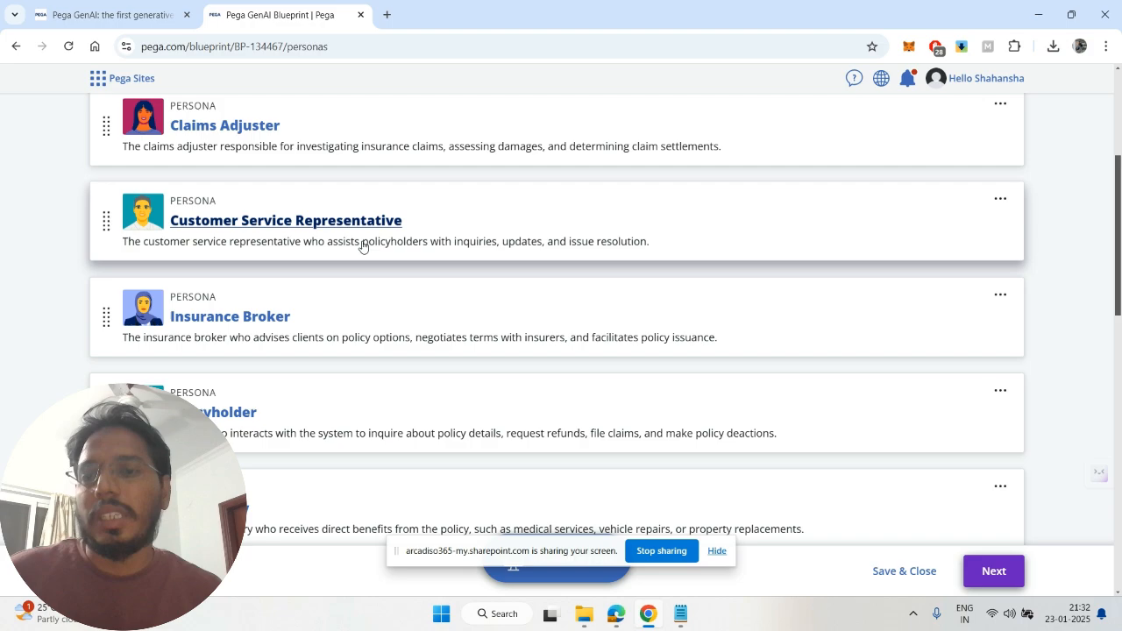
pyautogui.scroll(-8, 363, 246)
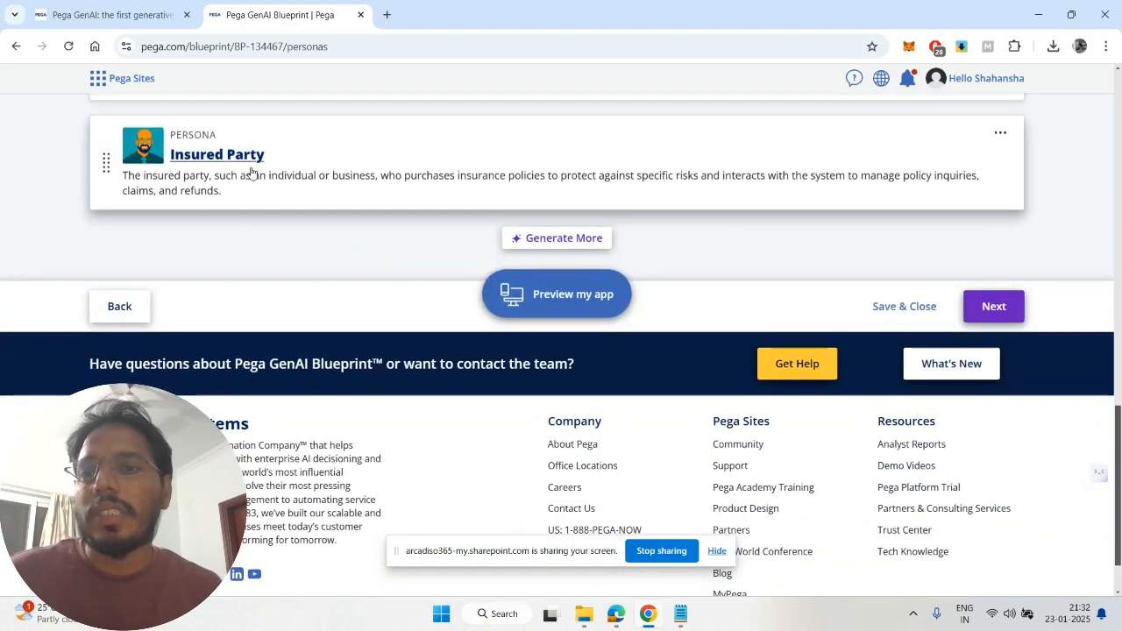
pyautogui.scroll(3, 309, 217)
pyautogui.scroll(1, 309, 218)
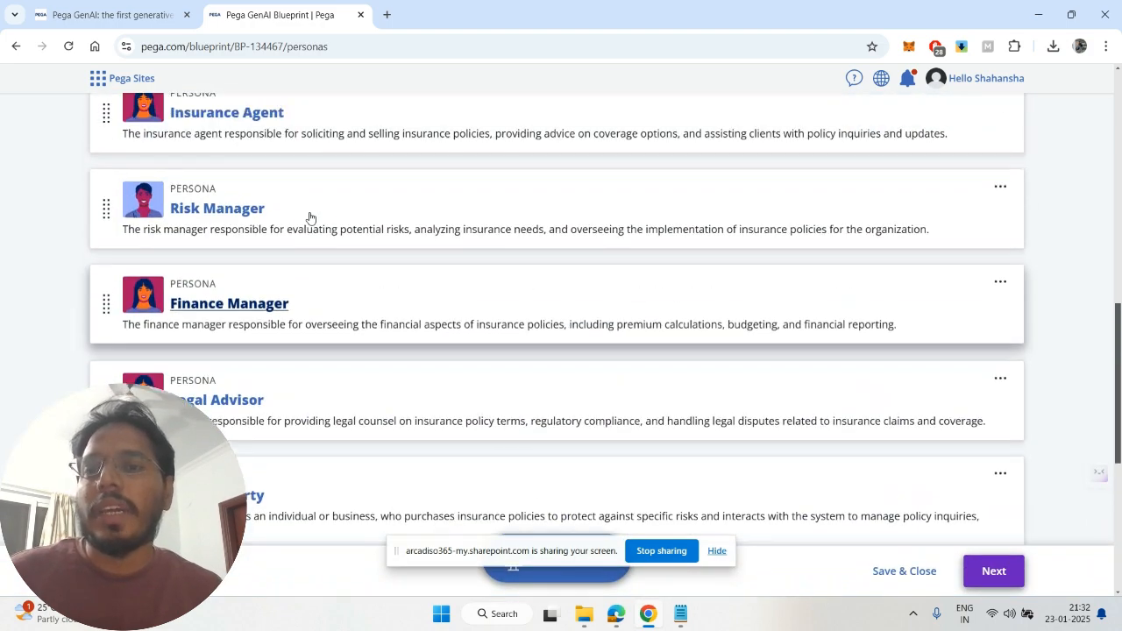
pyautogui.scroll(1, 310, 218)
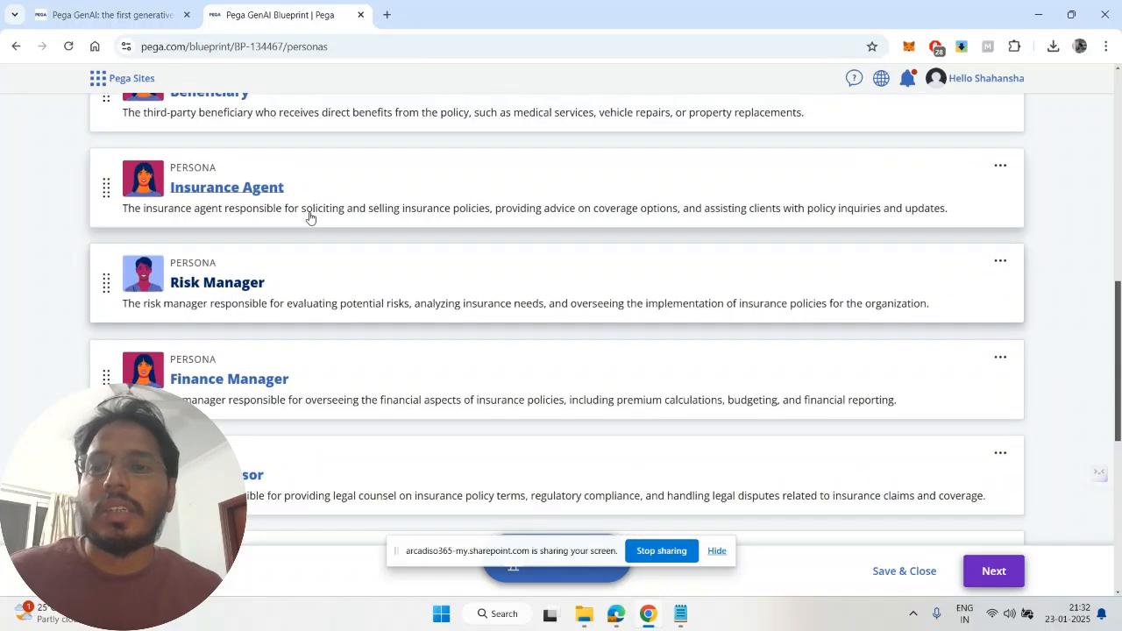
pyautogui.scroll(2, 310, 218)
pyautogui.scroll(5, 309, 218)
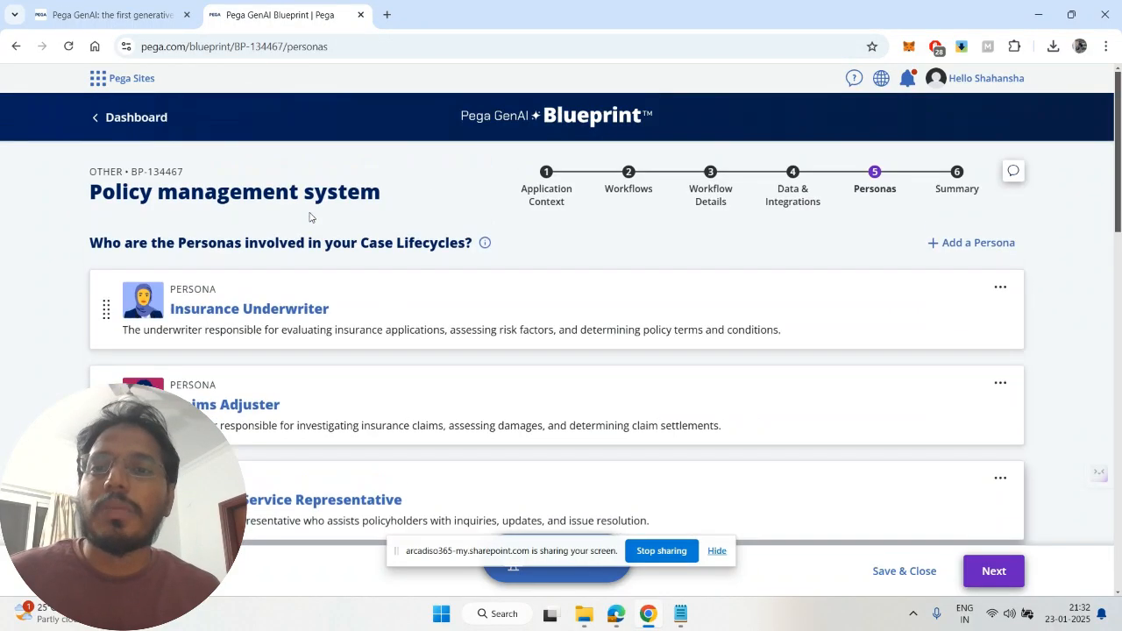
pyautogui.scroll(-6, 310, 217)
pyautogui.scroll(-10, 309, 217)
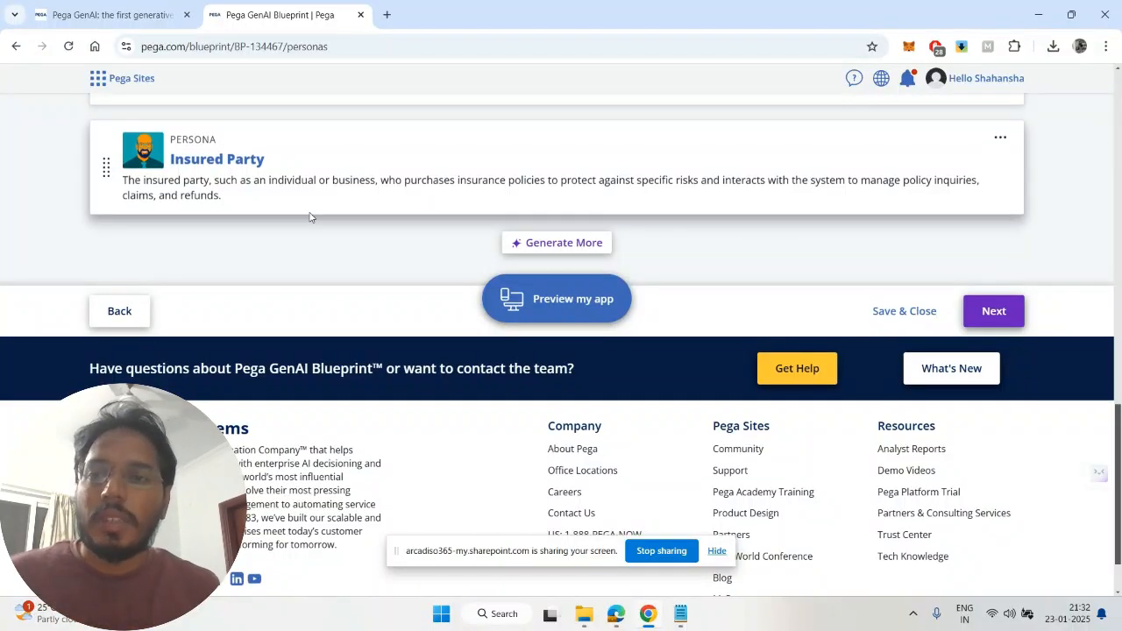
pyautogui.scroll(15, 309, 217)
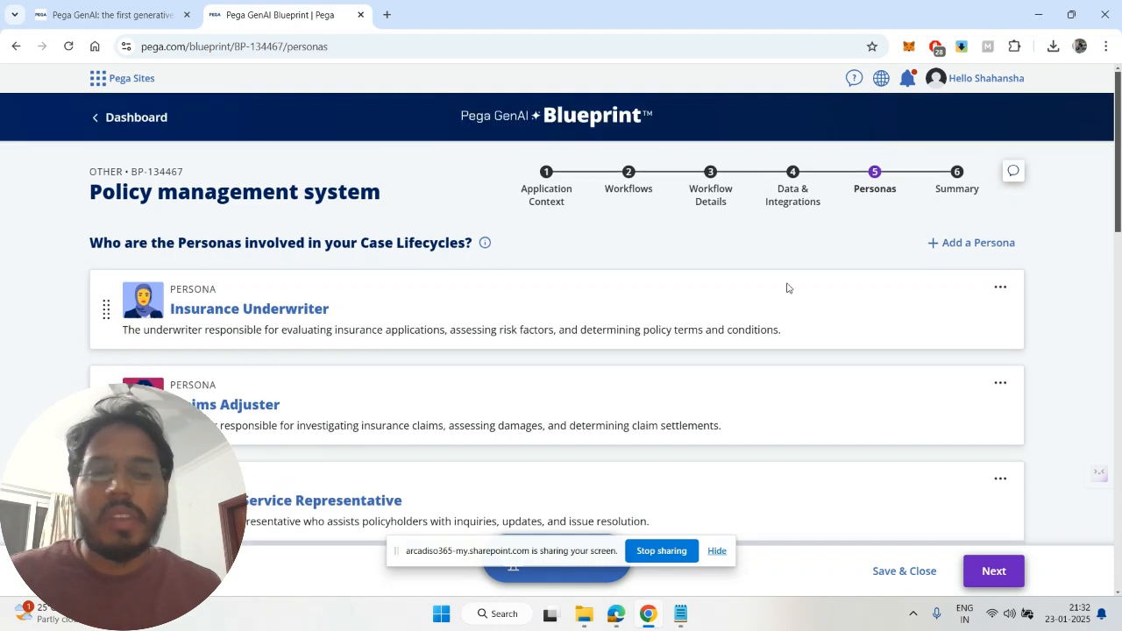
# - Continue to the Summary stage and review the application context and each case type's lifecycle and fields, from Inquiry through Renewal and beyond
pyautogui.click(998, 571)
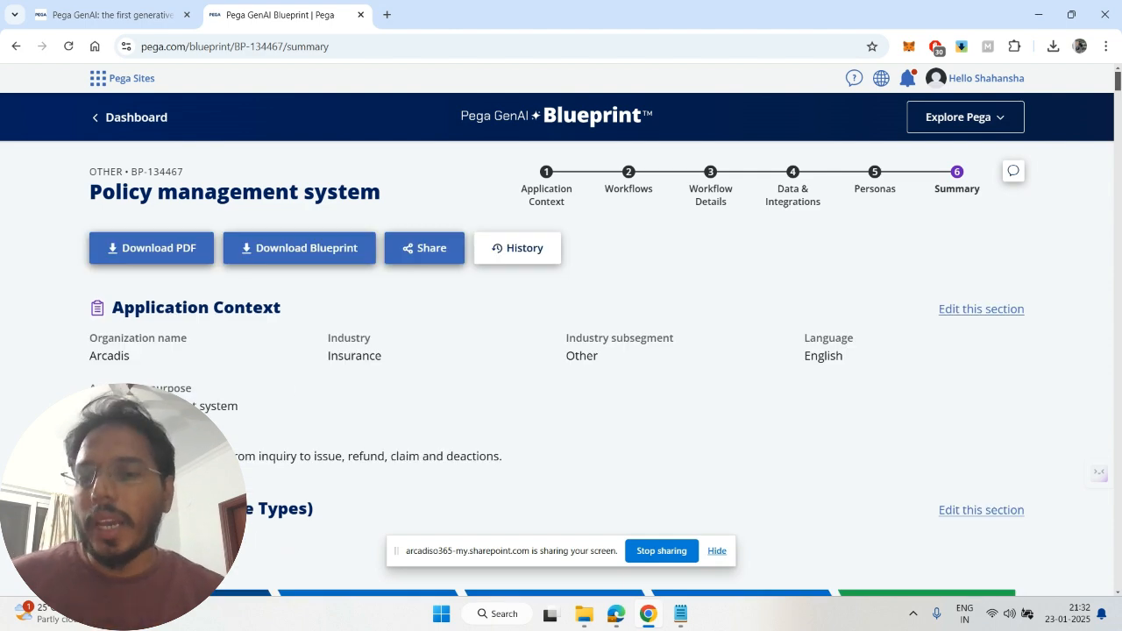
pyautogui.scroll(-3, 268, 400)
pyautogui.scroll(-2, 268, 400)
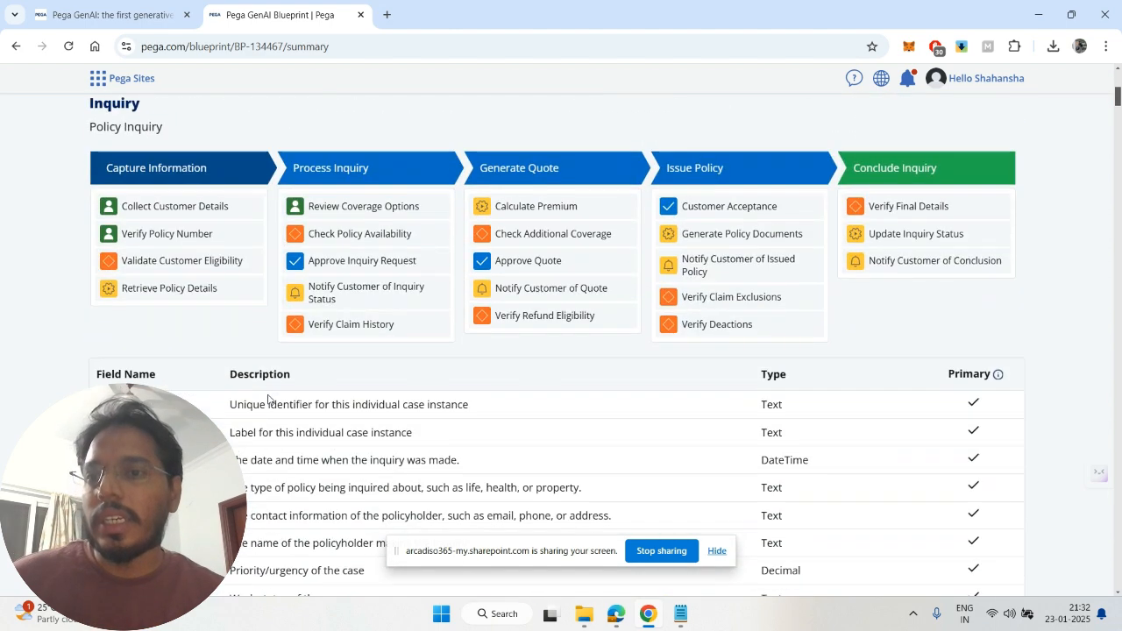
pyautogui.scroll(1, 212, 318)
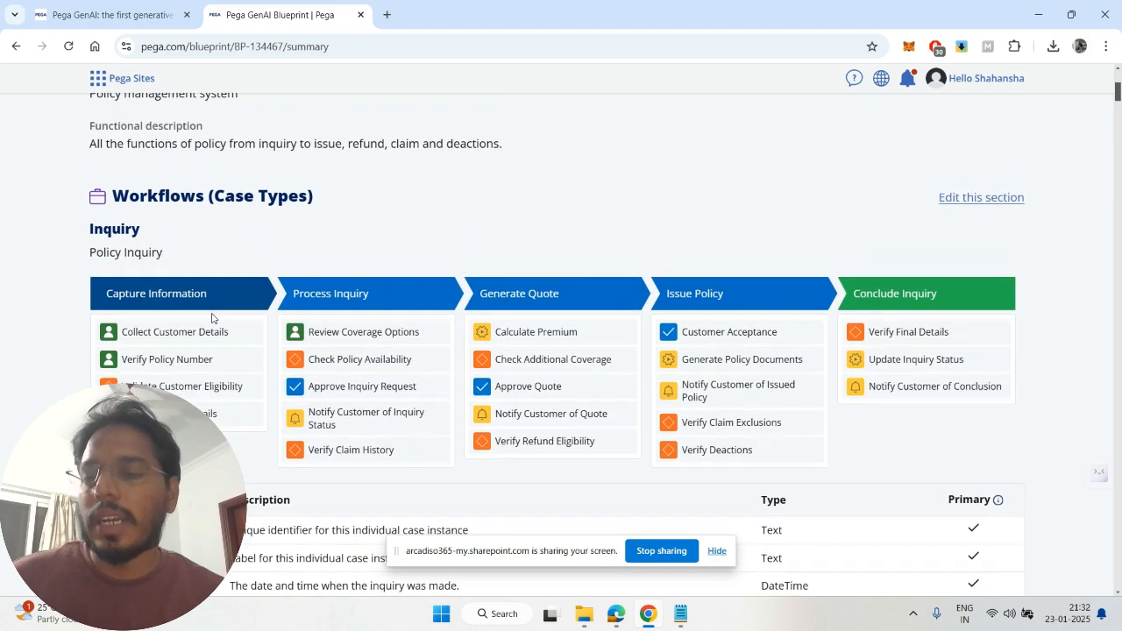
pyautogui.scroll(-4, 211, 317)
pyautogui.scroll(-14, 211, 318)
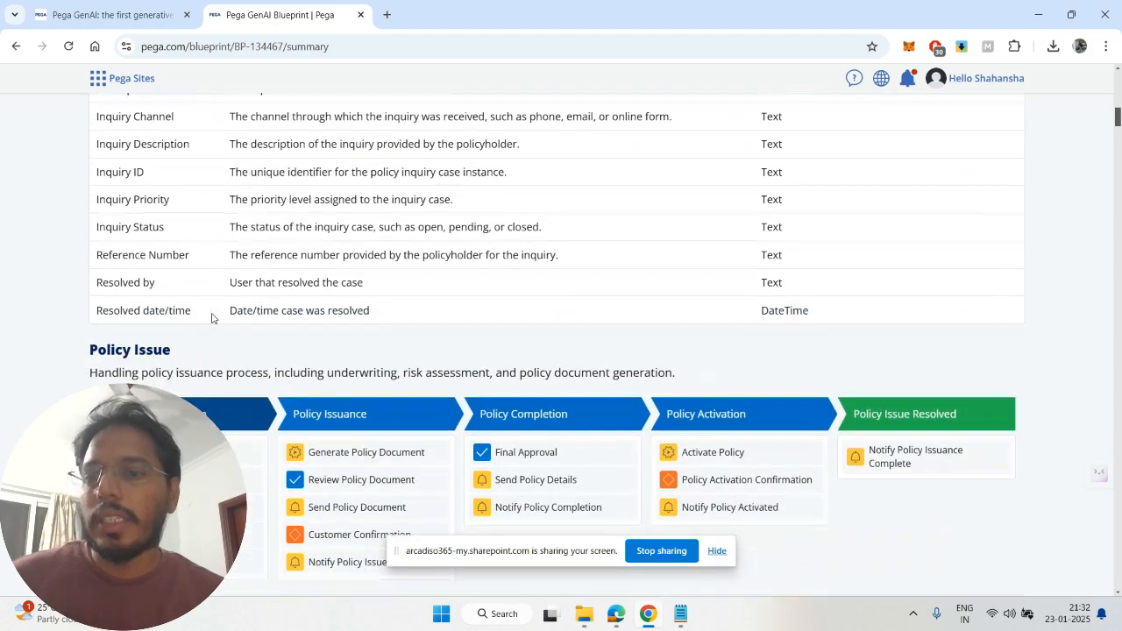
pyautogui.scroll(-10, 211, 317)
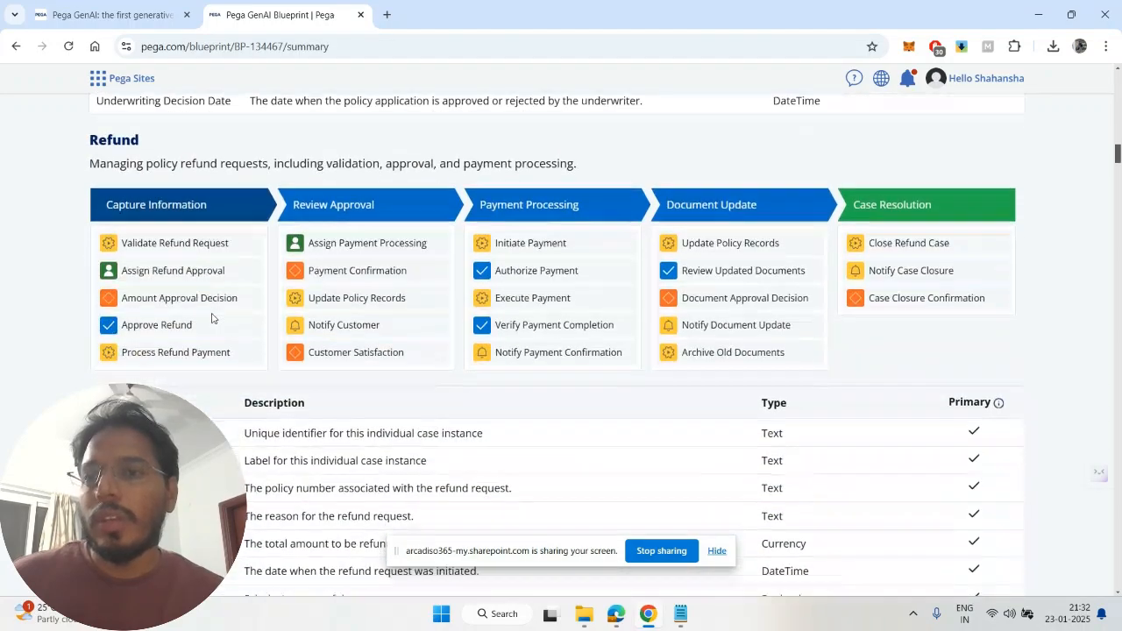
pyautogui.scroll(-8, 211, 317)
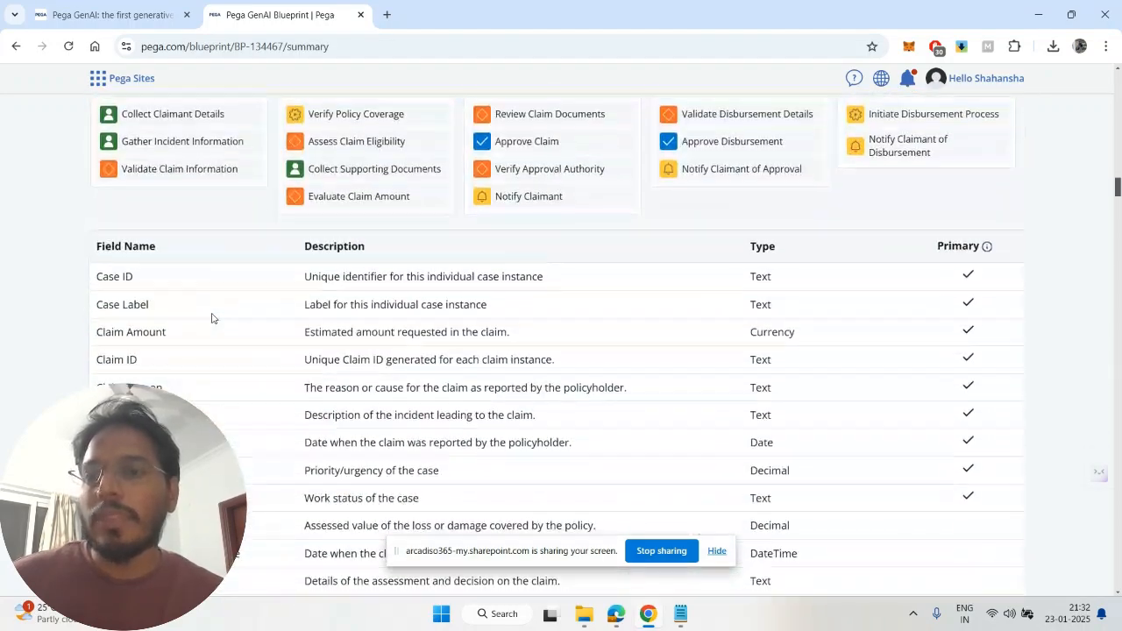
pyautogui.scroll(-8, 212, 313)
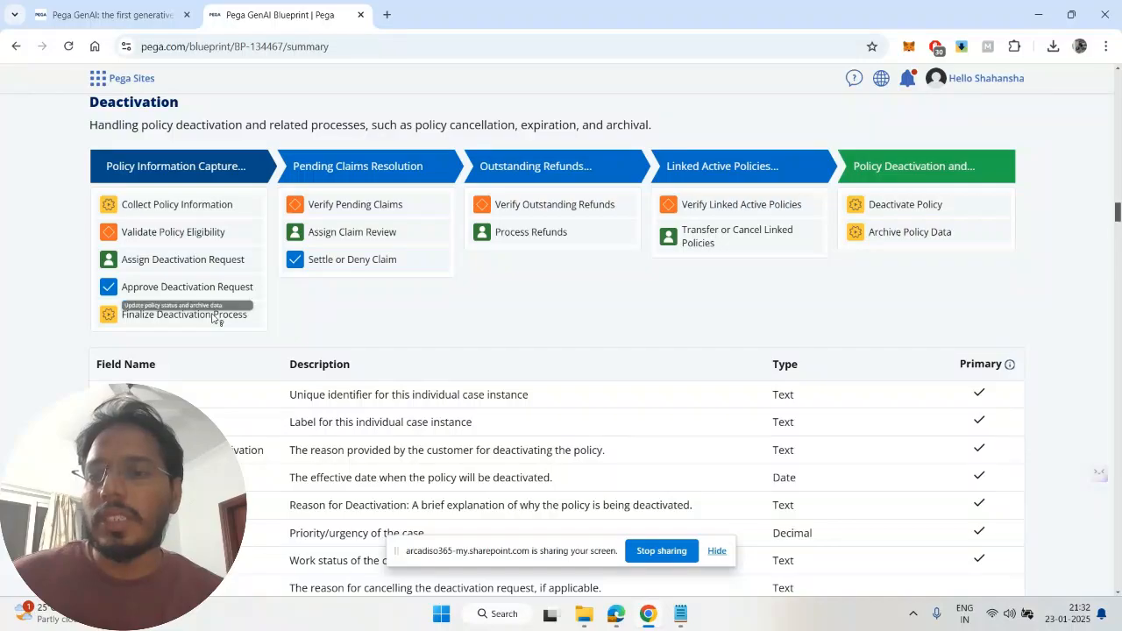
pyautogui.scroll(-10, 211, 315)
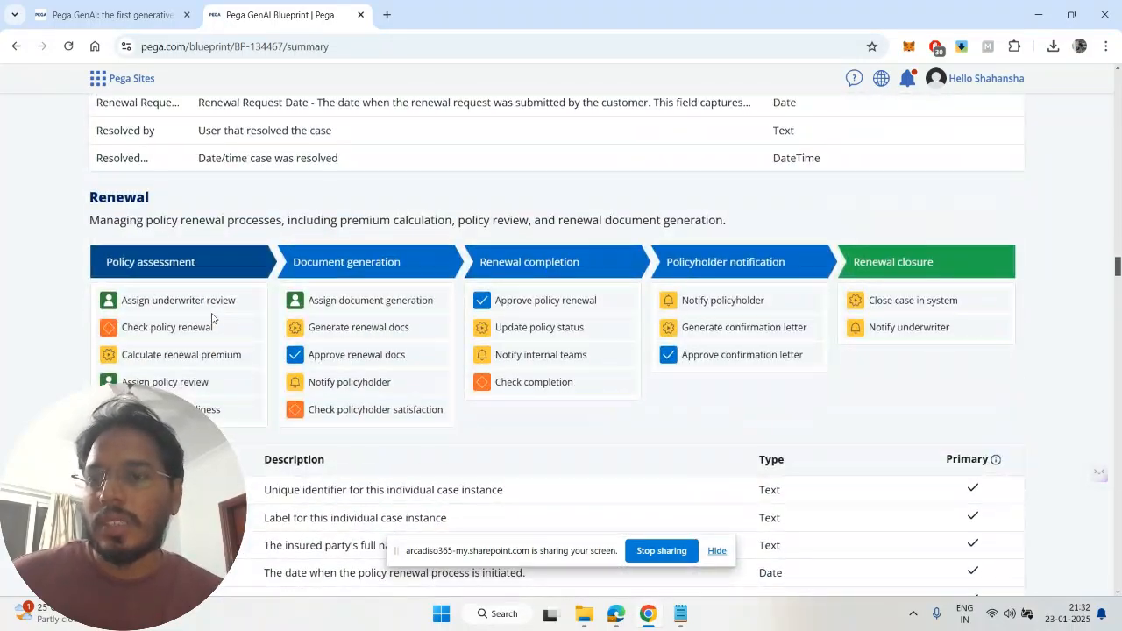
pyautogui.scroll(-10, 211, 318)
pyautogui.scroll(20, 211, 317)
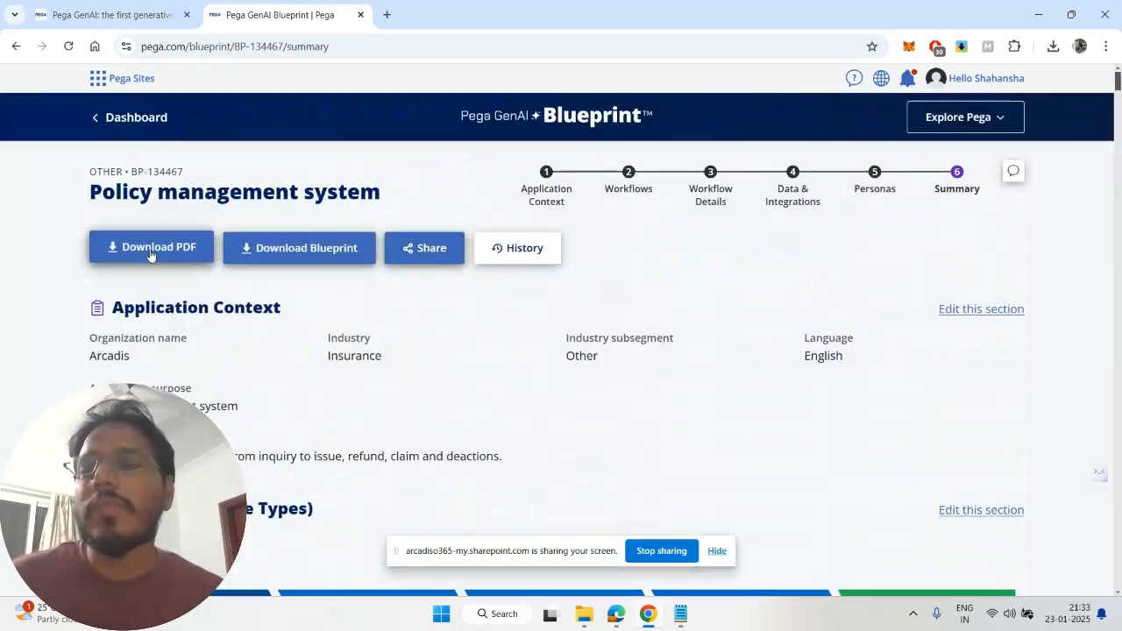
# - Open the blueprint's PDF print preview and examine the application context, Inquiry and Policy Issue pages
pyautogui.click(150, 254)
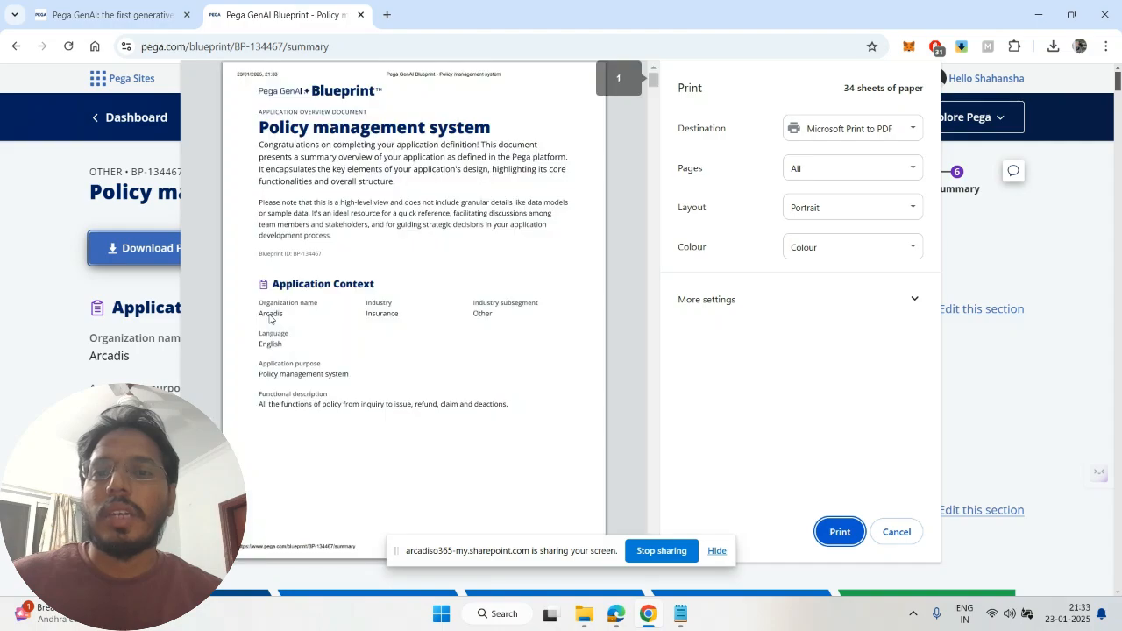
pyautogui.scroll(-8, 481, 318)
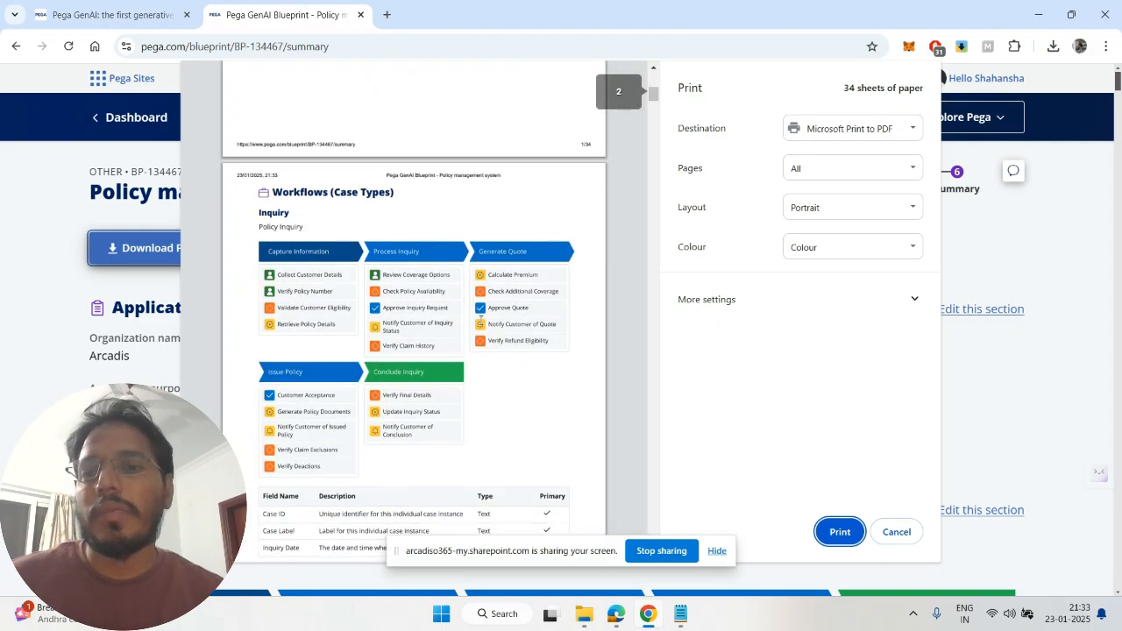
pyautogui.scroll(-2, 482, 320)
pyautogui.scroll(6, 482, 320)
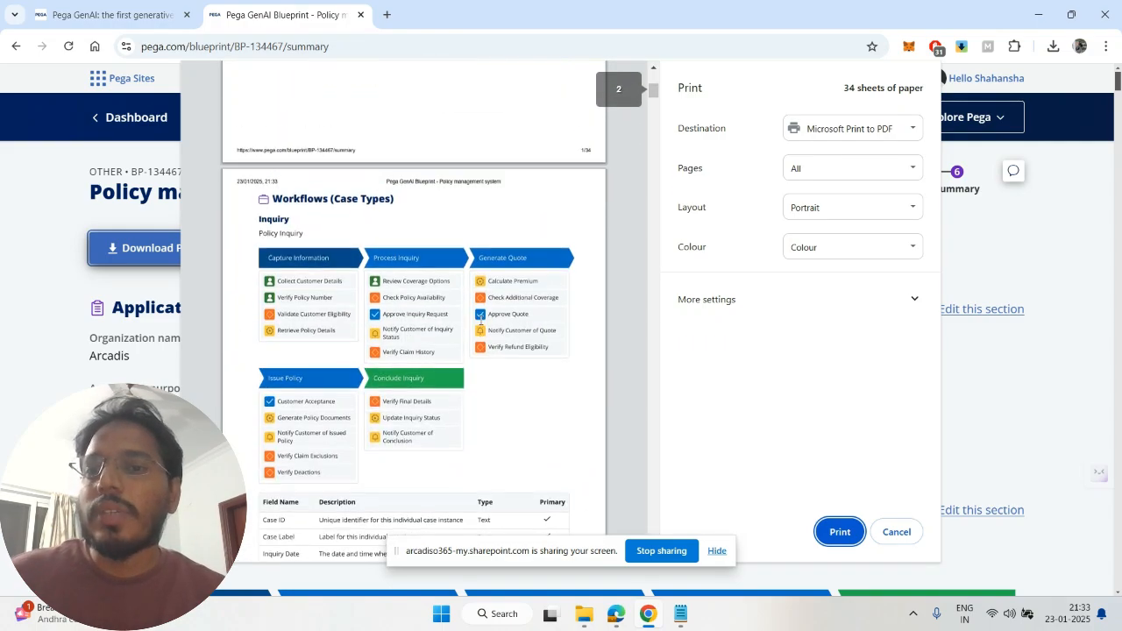
pyautogui.scroll(5, 481, 320)
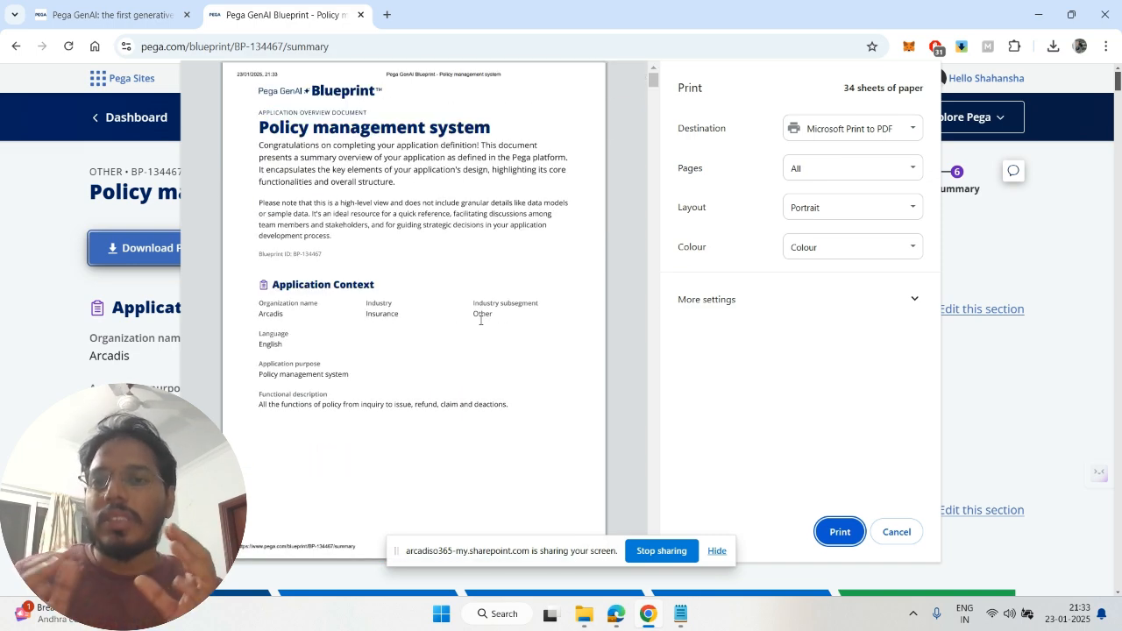
pyautogui.scroll(-5, 480, 321)
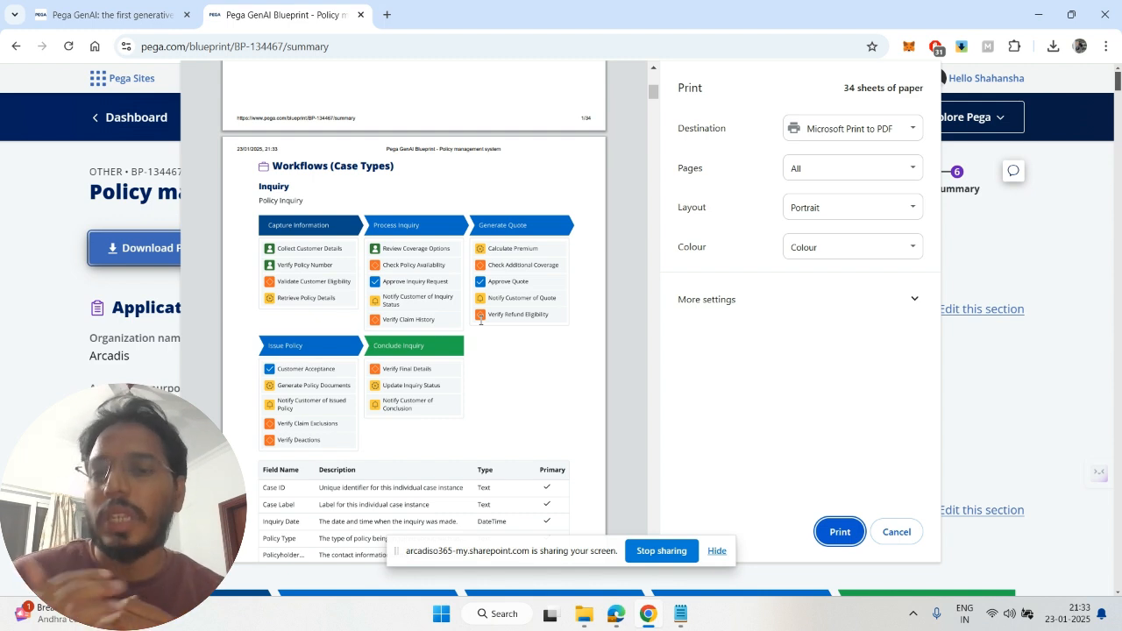
pyautogui.scroll(-1, 481, 321)
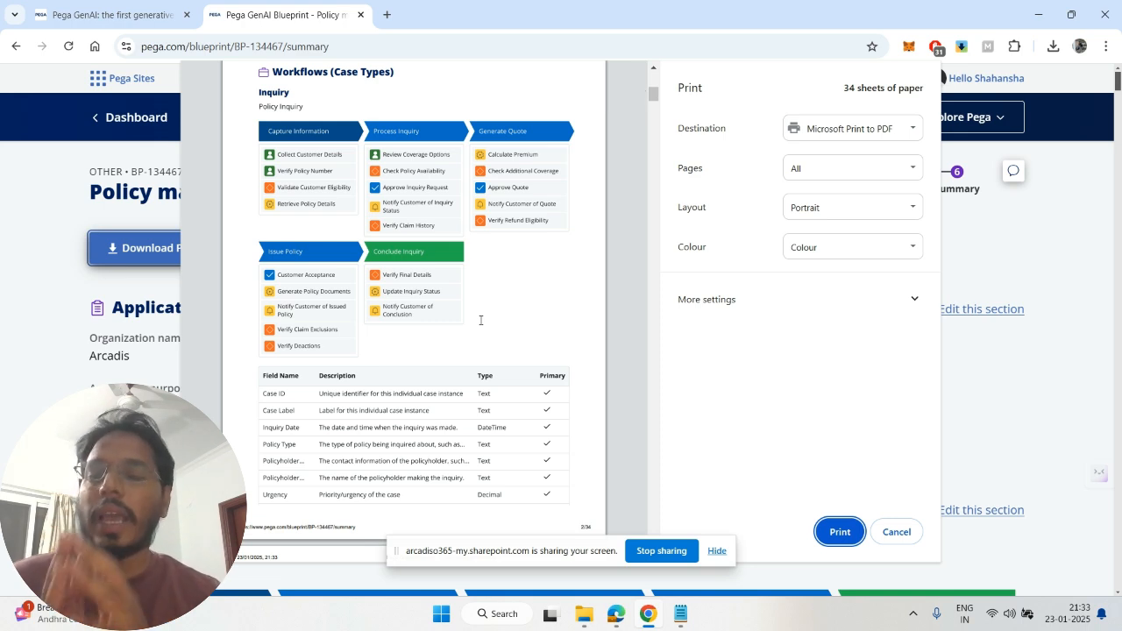
pyautogui.scroll(-9, 480, 320)
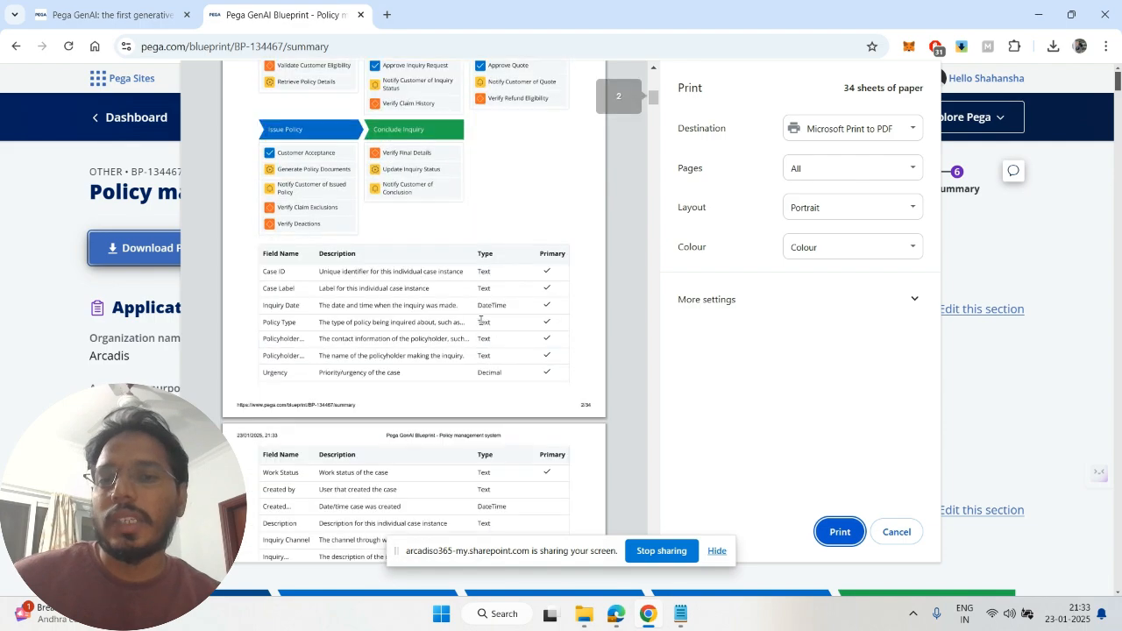
pyautogui.scroll(-5, 480, 320)
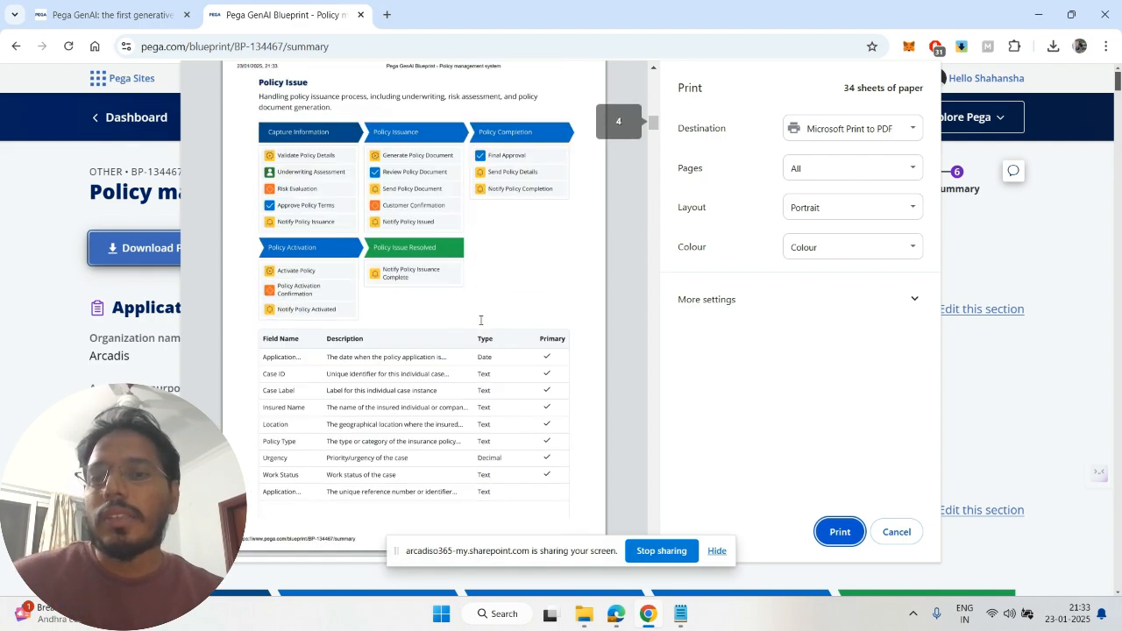
# - Examine the rest of the PDF preview through the Data Objects & Integrations and Personas sections on the final pages
pyautogui.scroll(-20, 480, 321)
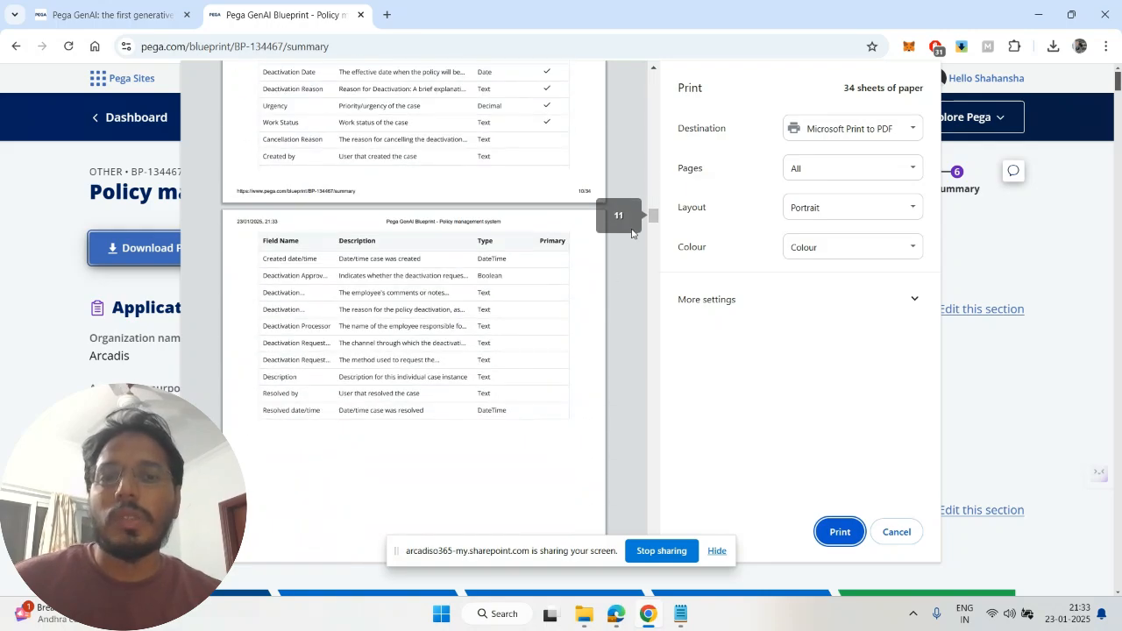
pyautogui.moveTo(653, 216); pyautogui.dragTo(658, 493)
pyautogui.scroll(-10, 657, 493)
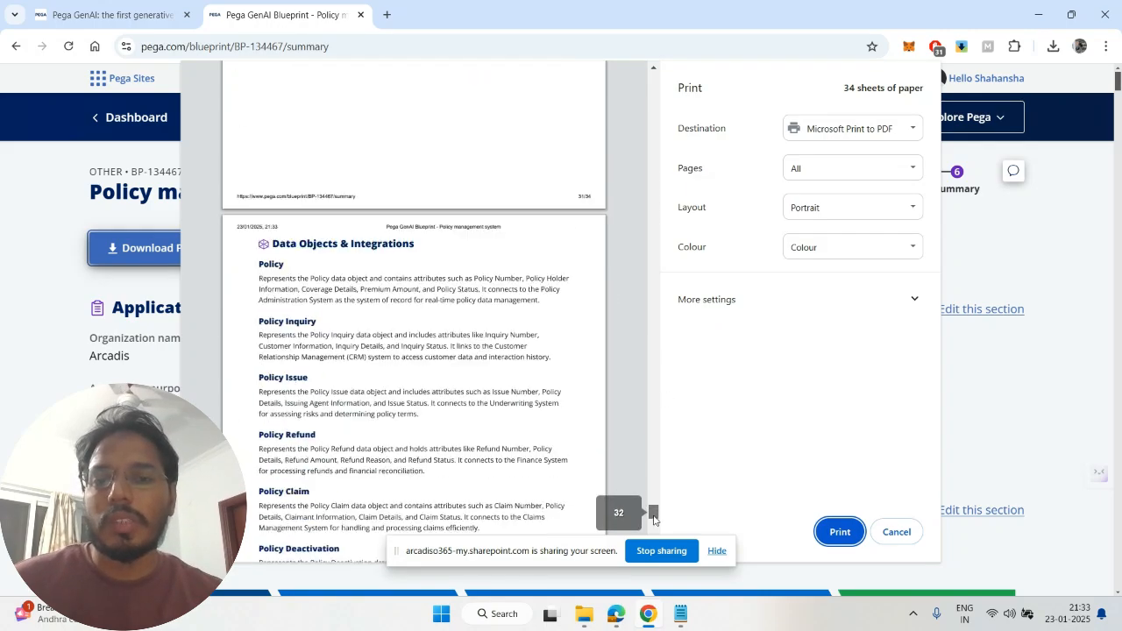
pyautogui.scroll(-10, 407, 224)
pyautogui.scroll(-5, 407, 224)
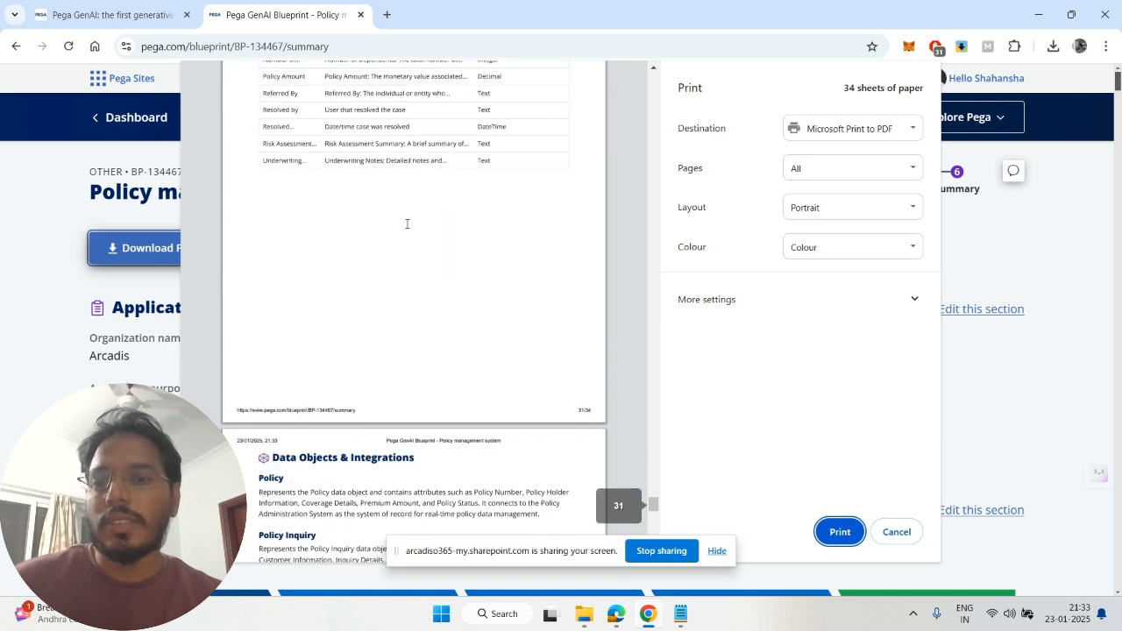
pyautogui.scroll(-8, 407, 224)
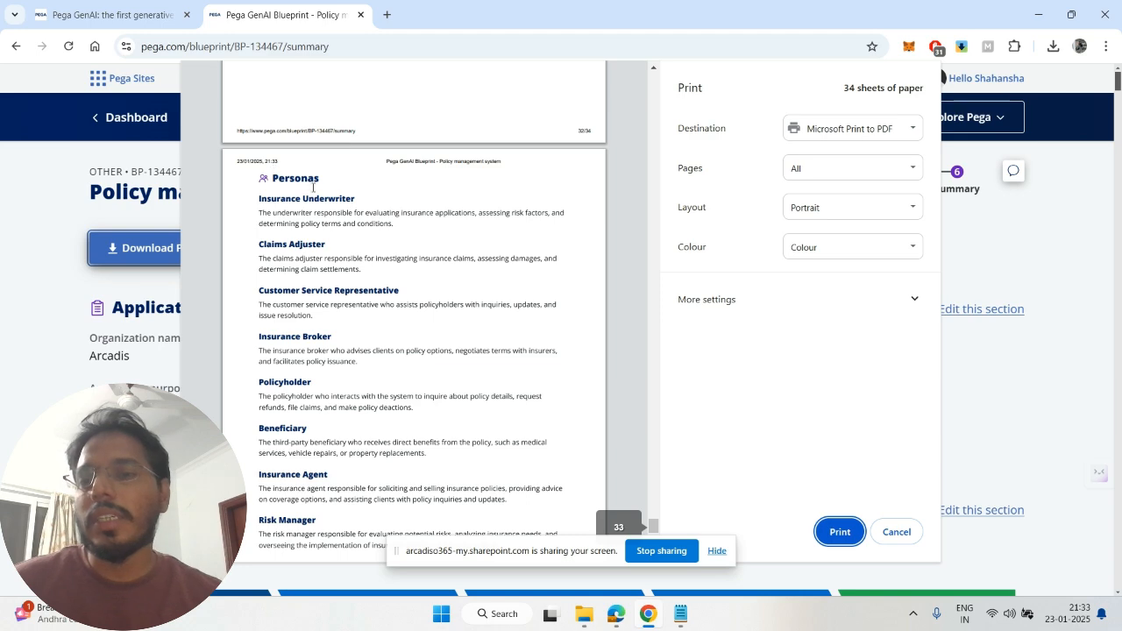
pyautogui.scroll(-2, 372, 250)
pyautogui.scroll(2, 372, 250)
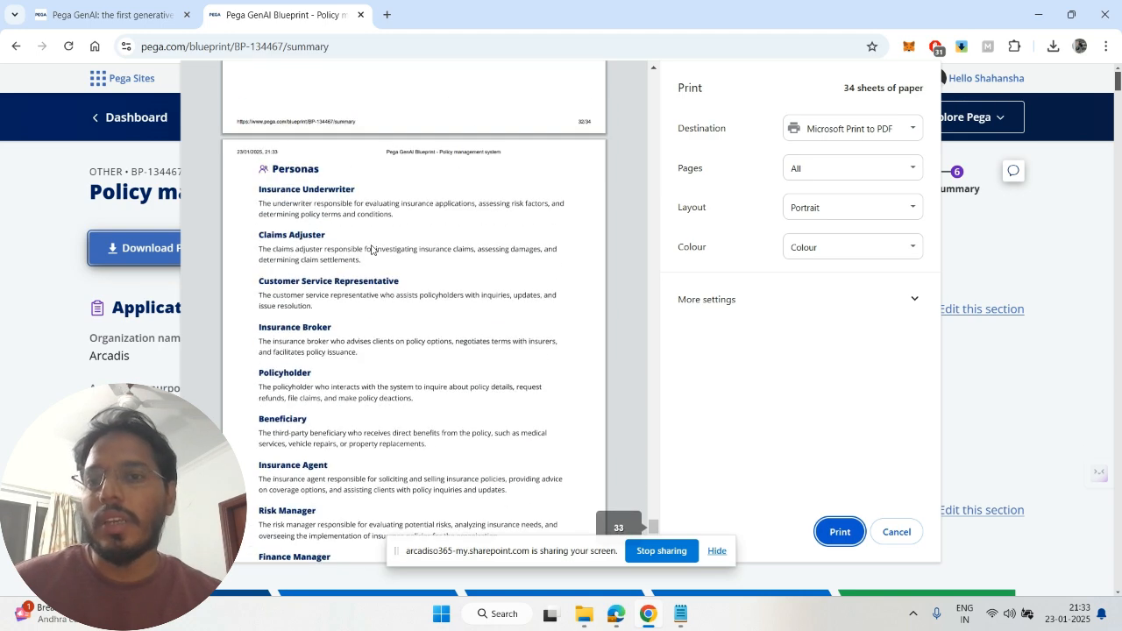
pyautogui.scroll(-9, 372, 249)
pyautogui.scroll(-3, 370, 249)
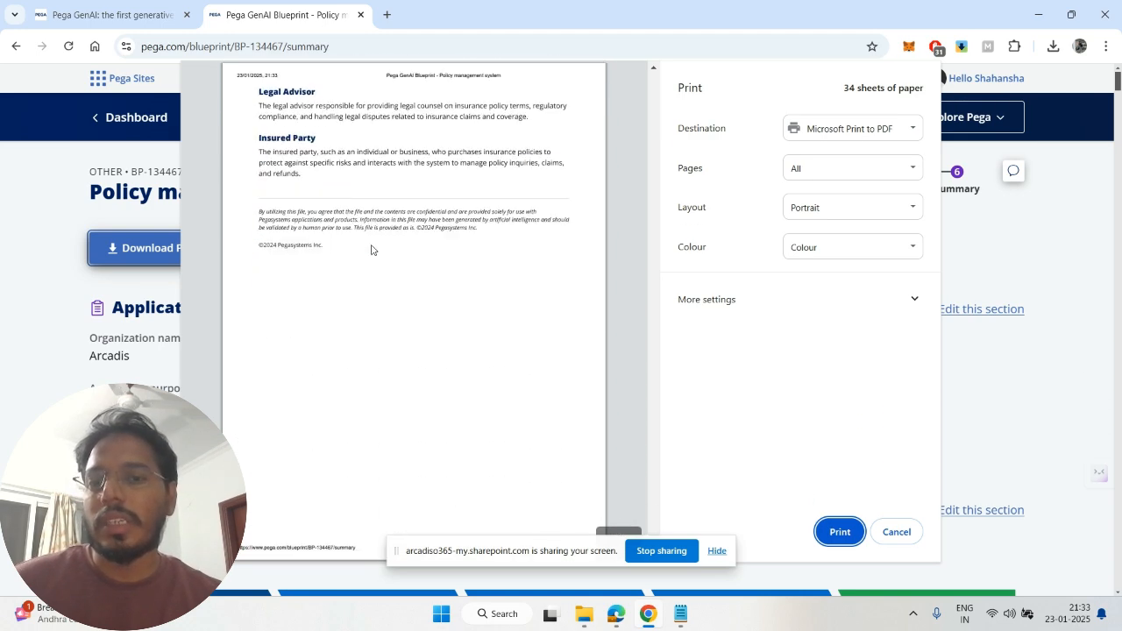
pyautogui.scroll(20, 371, 250)
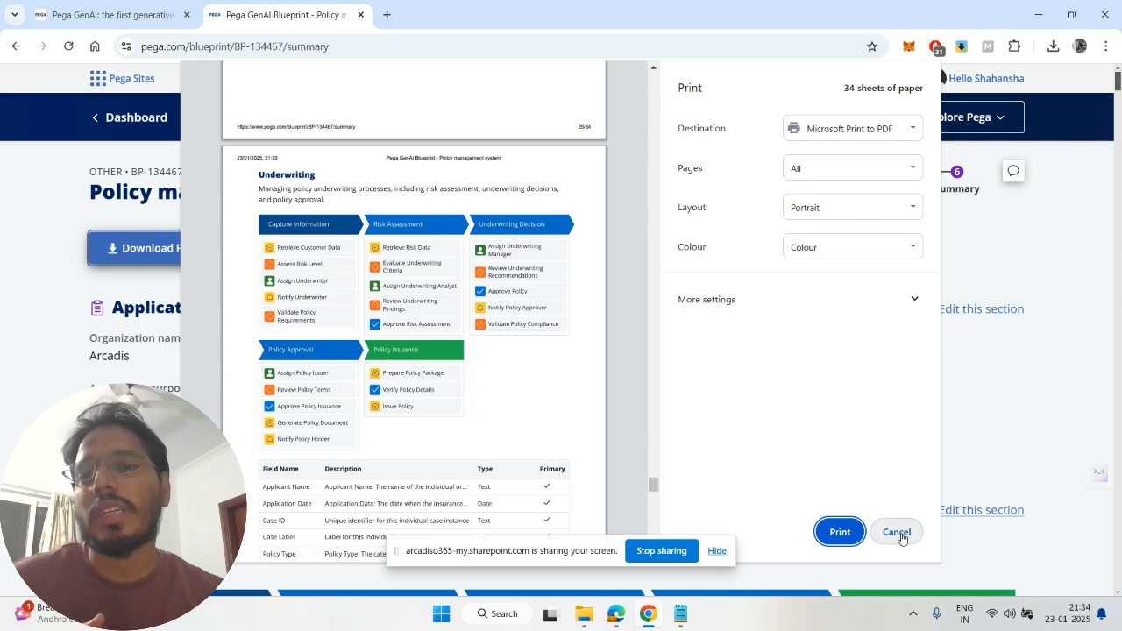
# - Close the print preview without printing and read the explanation of the Download Blueprint option
pyautogui.click(902, 537)
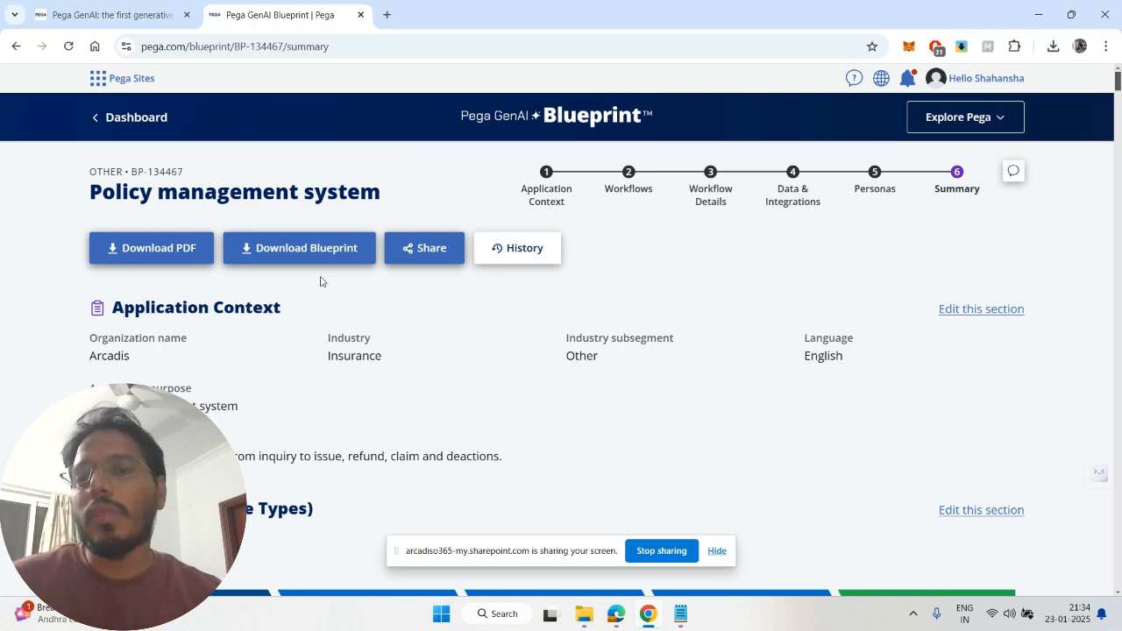
pyautogui.moveTo(298, 254)
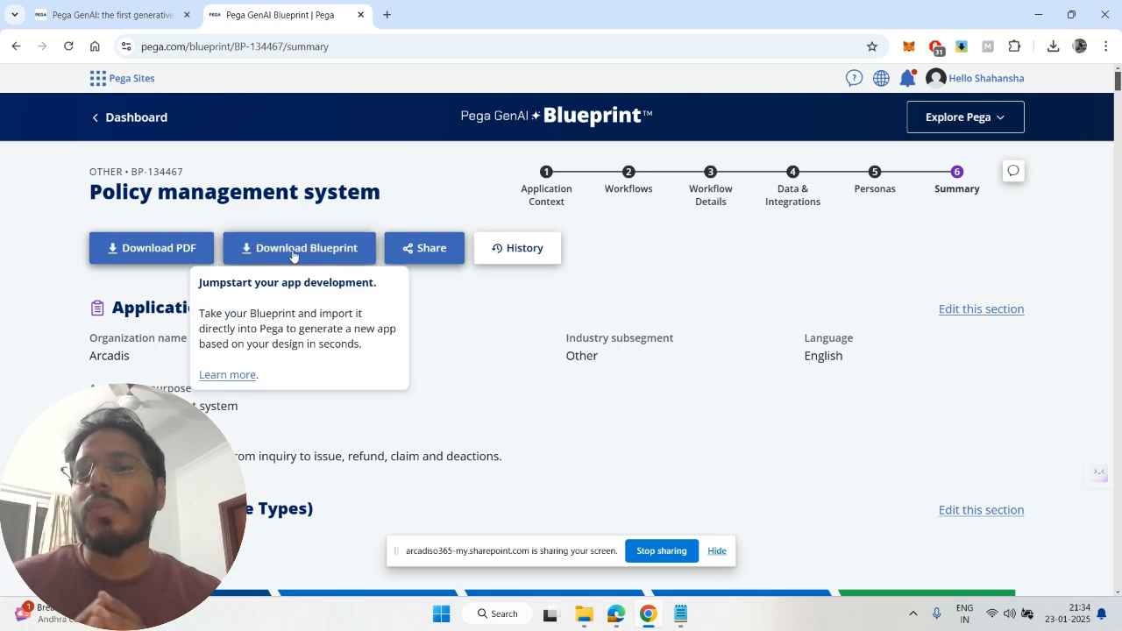